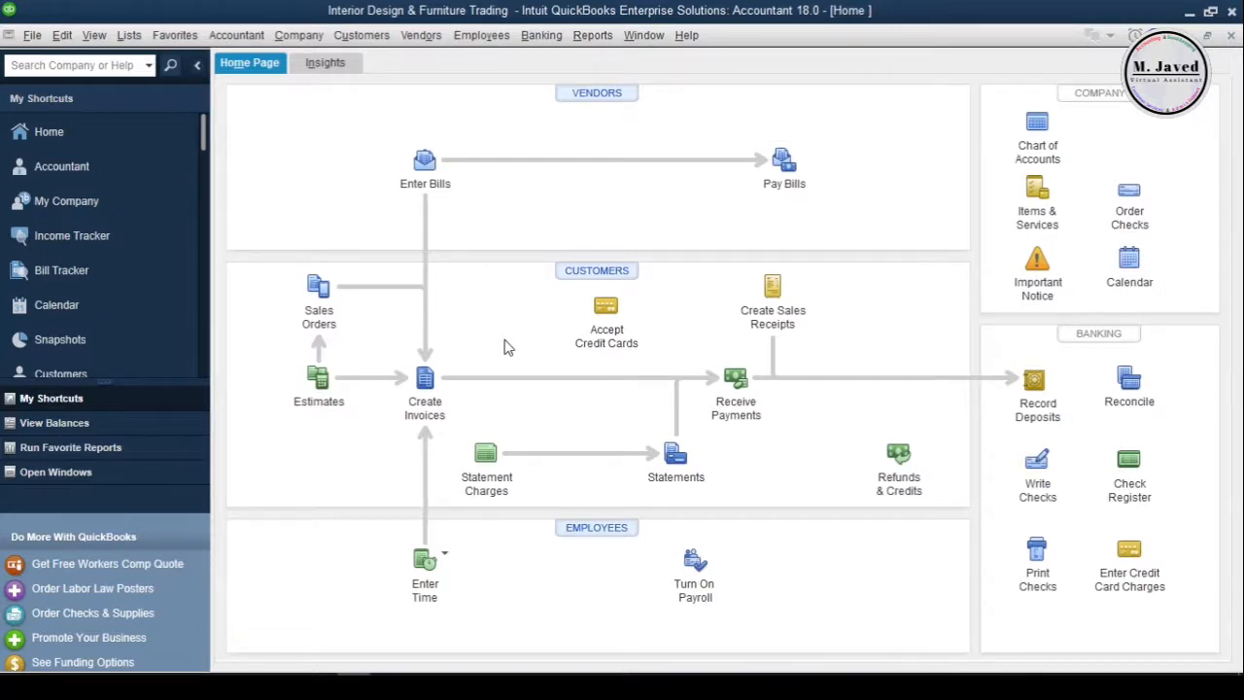
# Step: Review the customer balances and the chart of accounts, then return to Home
pyautogui.click(575, 282)
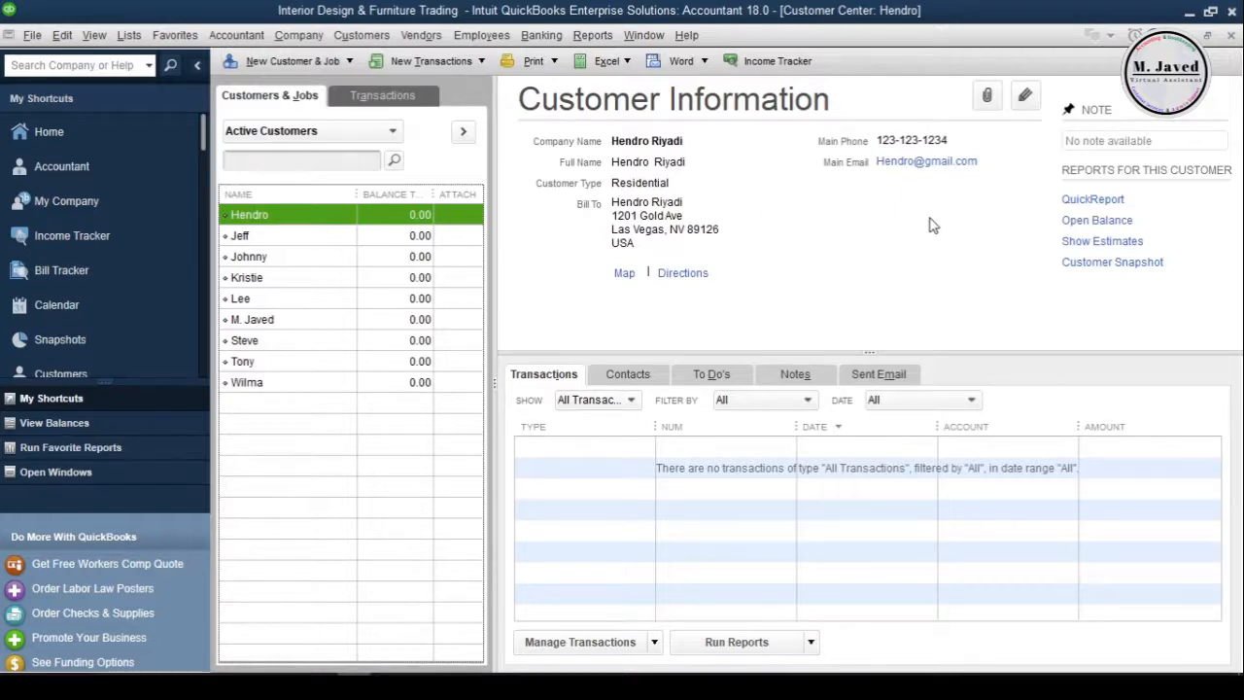
pyautogui.click(1230, 35)
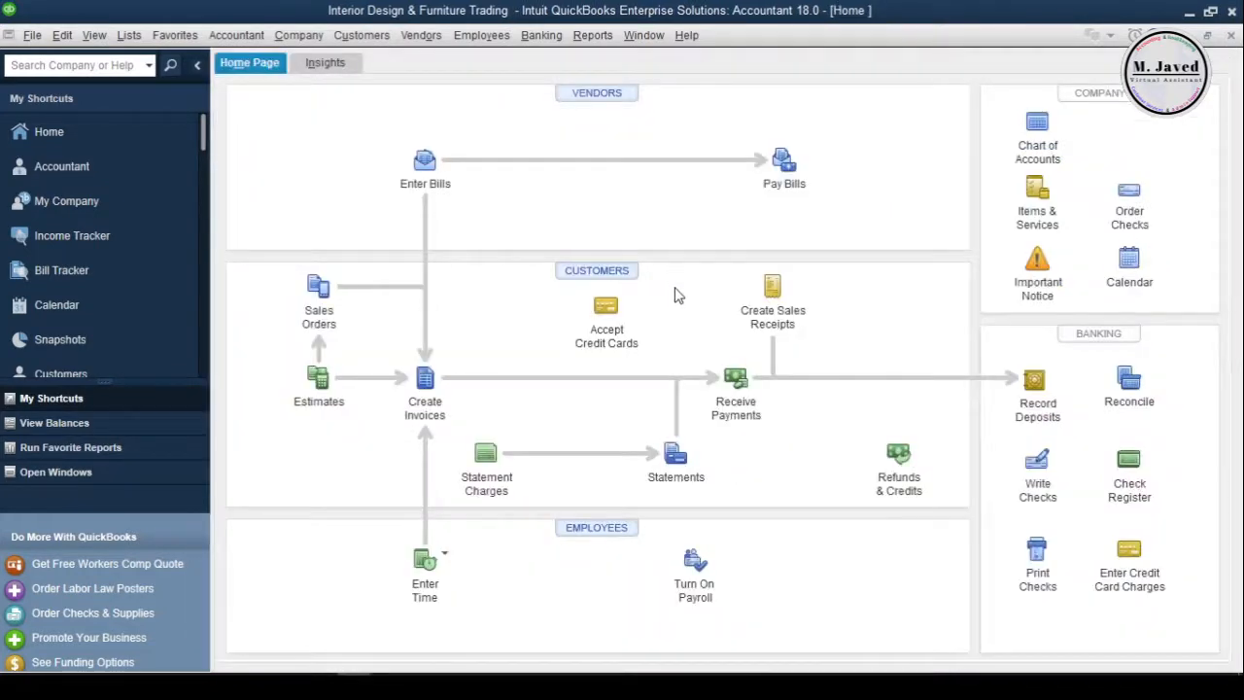
pyautogui.click(1036, 127)
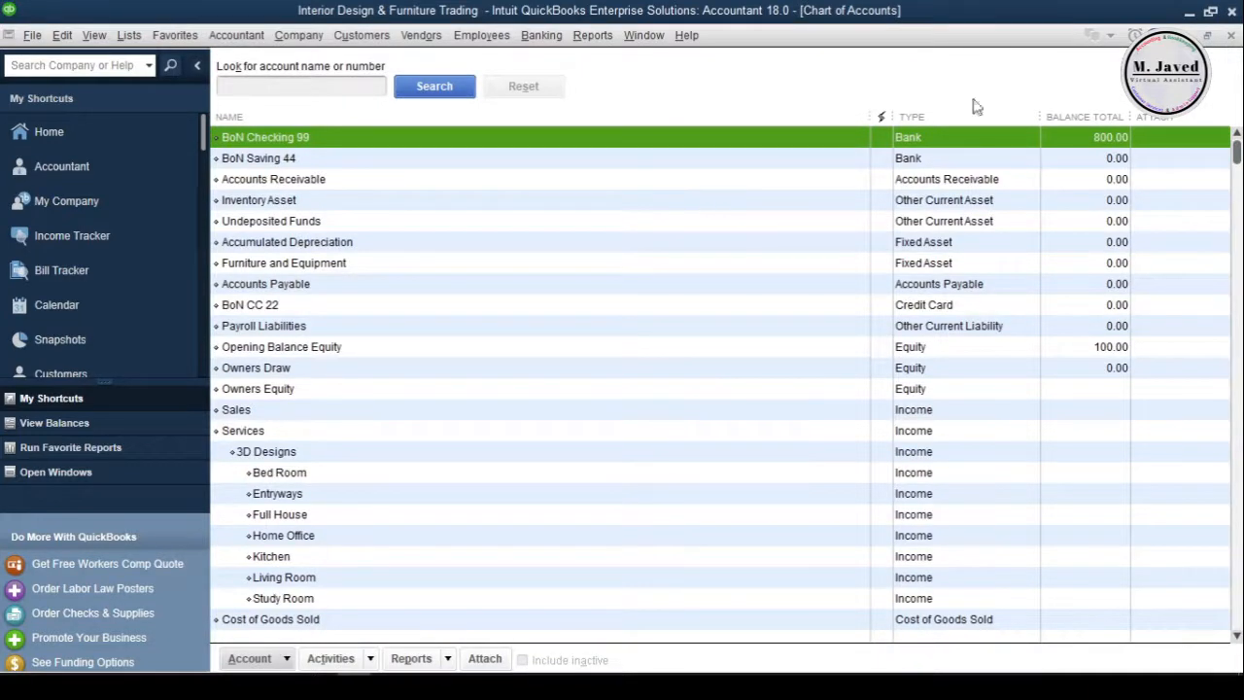
pyautogui.click(1230, 35)
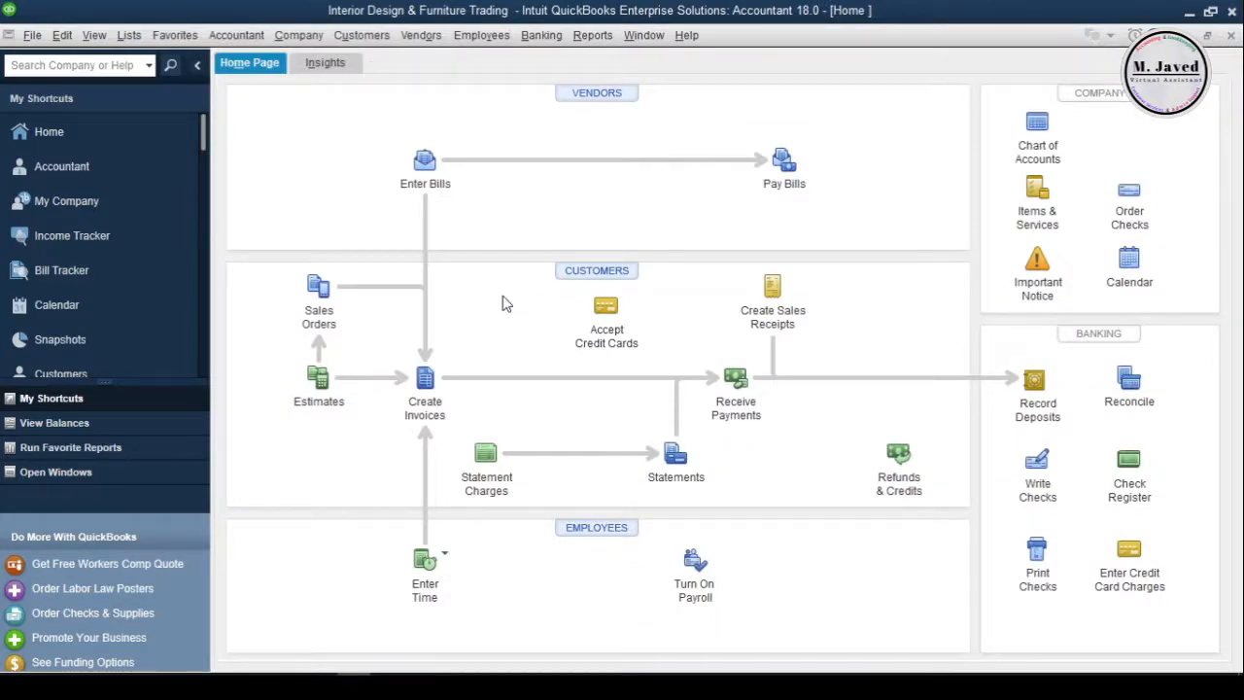
# Step: Start Batch Enter Transactions from the Accountant menu with type Invoices & Credit Memos
pyautogui.click(237, 35)
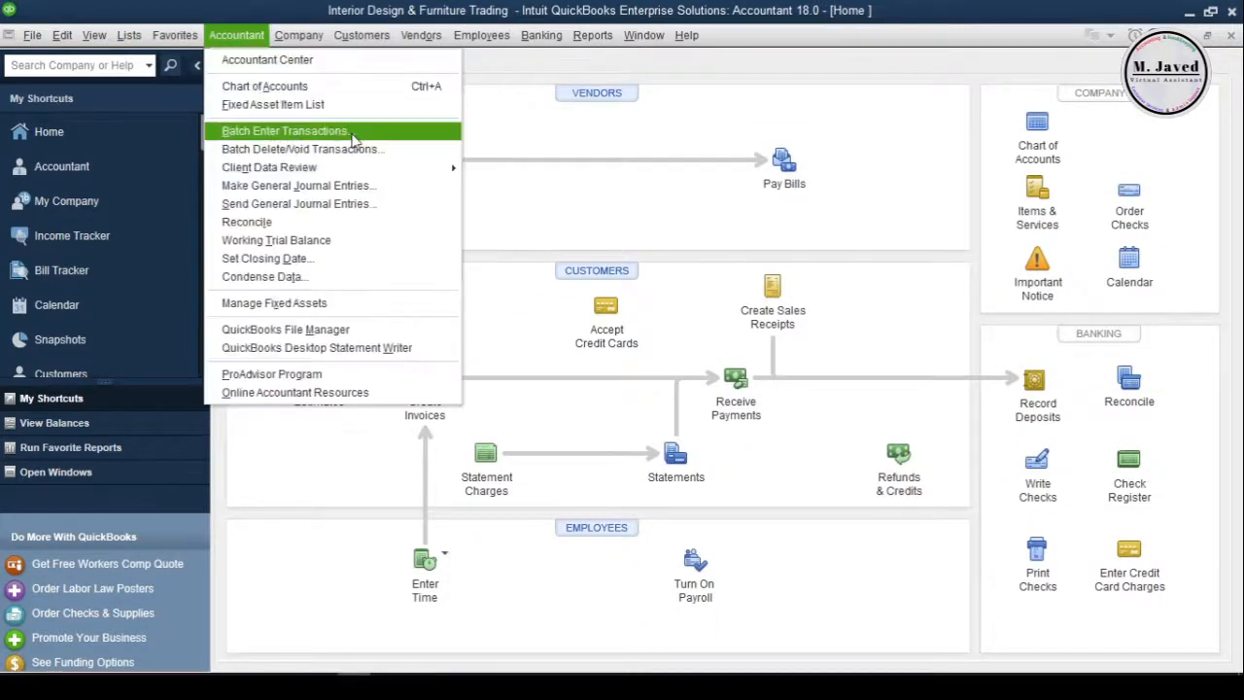
pyautogui.click(284, 130)
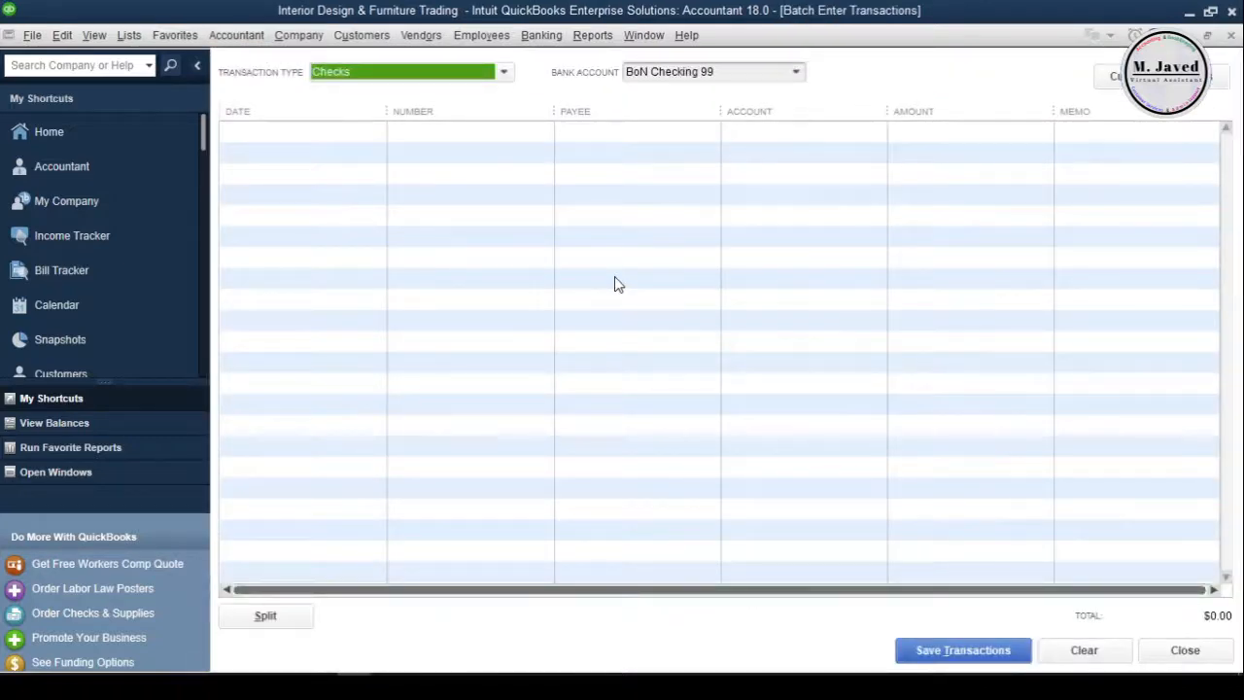
pyautogui.click(503, 72)
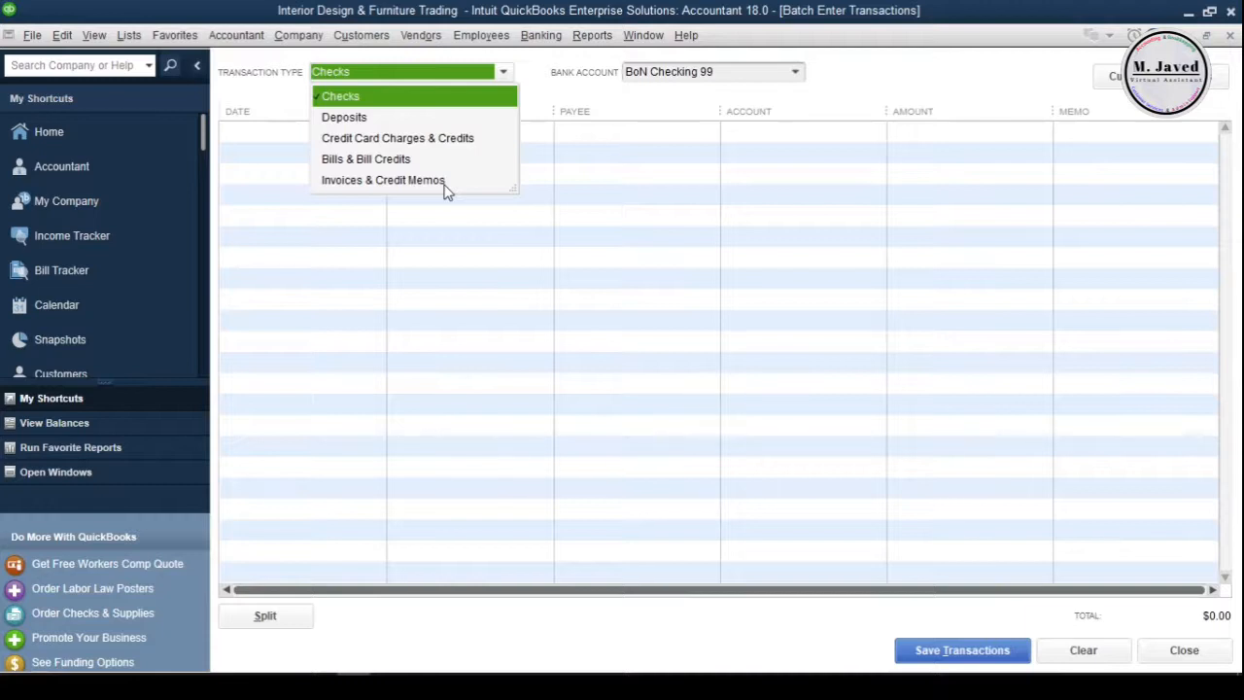
pyautogui.click(428, 180)
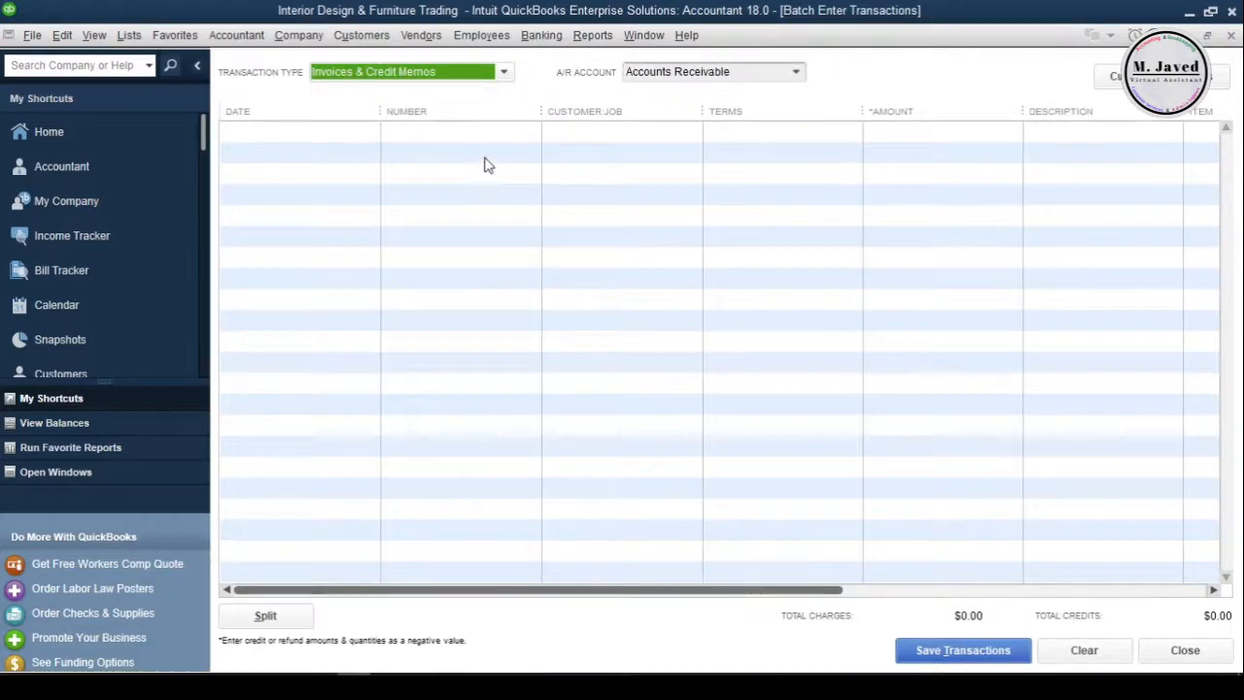
pyautogui.hotkey('alt', 'Tab')
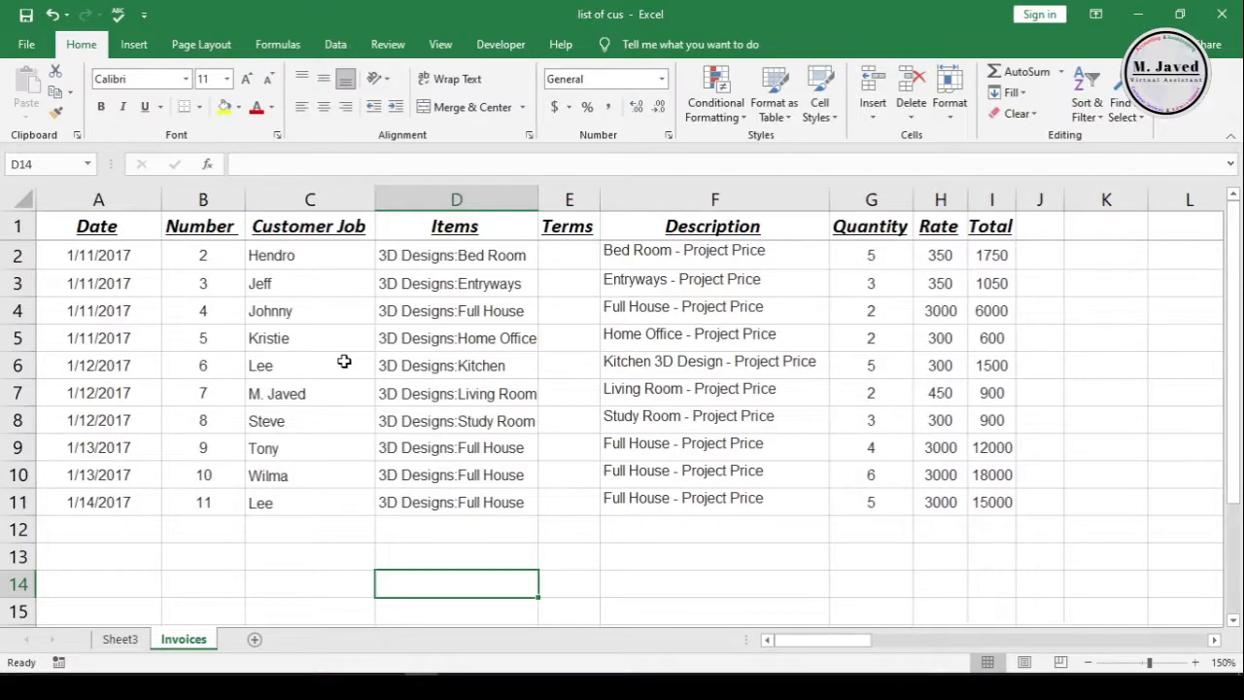
pyautogui.hotkey('alt', 'Tab')
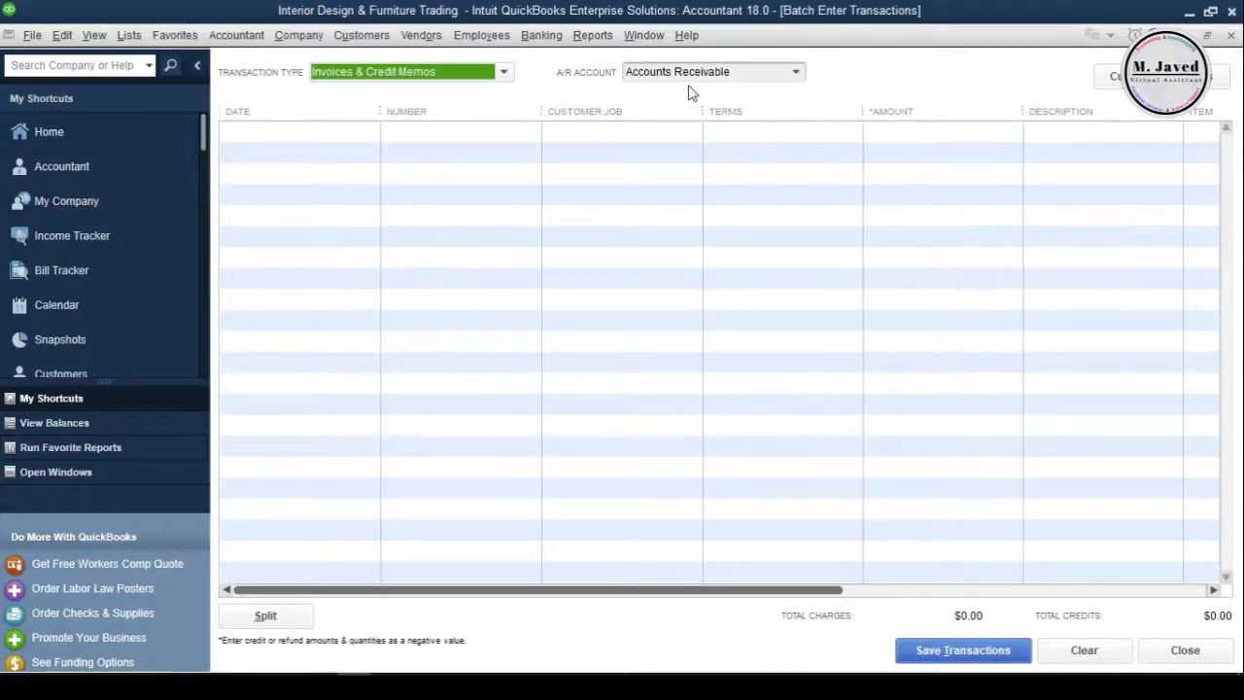
pyautogui.moveTo(647, 589); pyautogui.dragTo(569, 583)
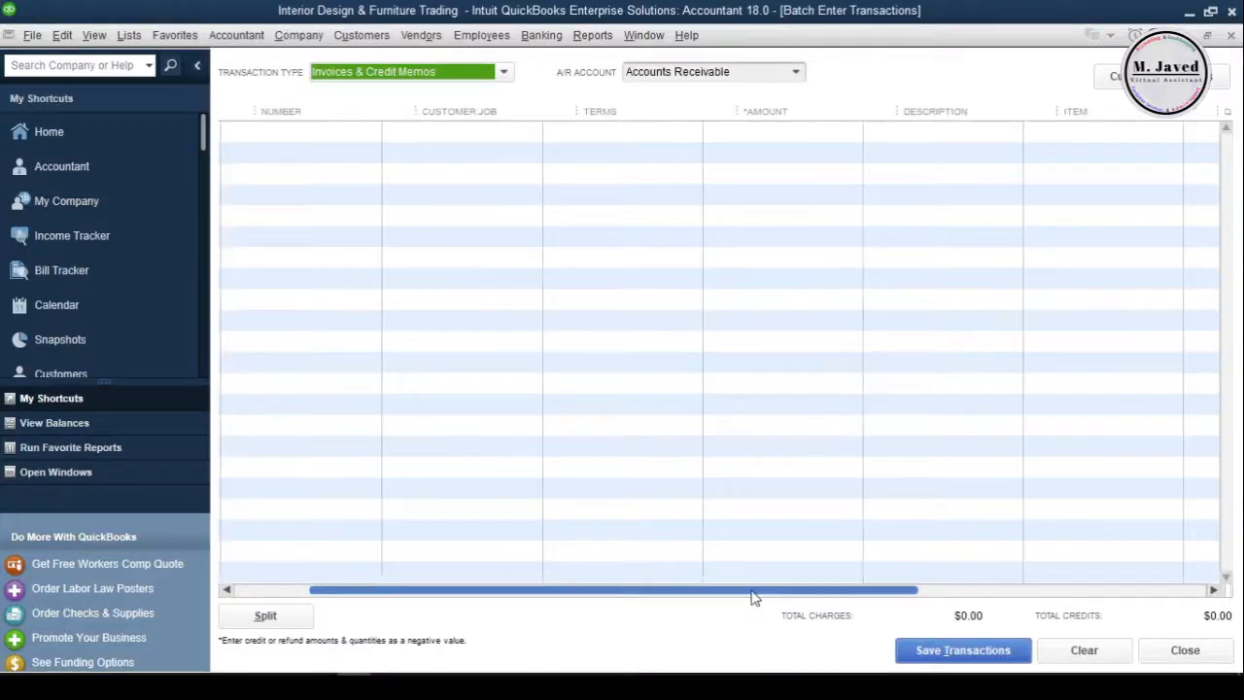
# Step: Start the first invoice row, auto-filling date 04/17/2021 and number 2
pyautogui.click(778, 130)
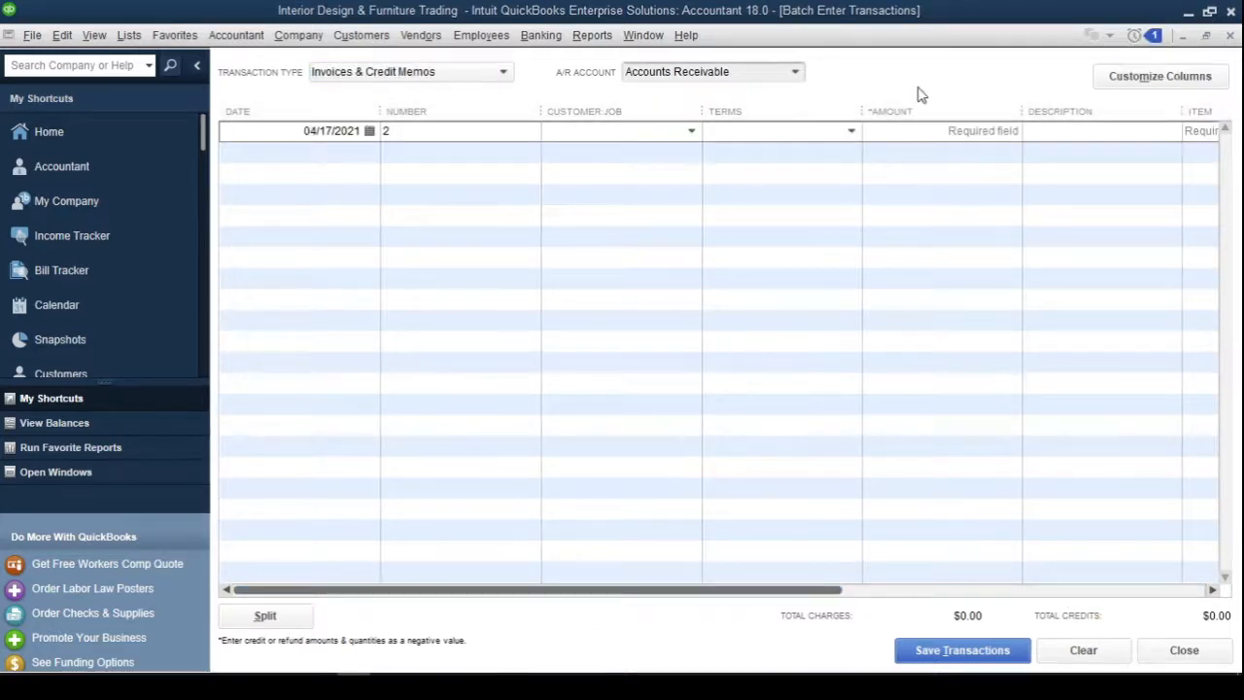
# Step: In Customize Columns, move Item after Customer:Job and Description above Amount
pyautogui.click(1138, 78)
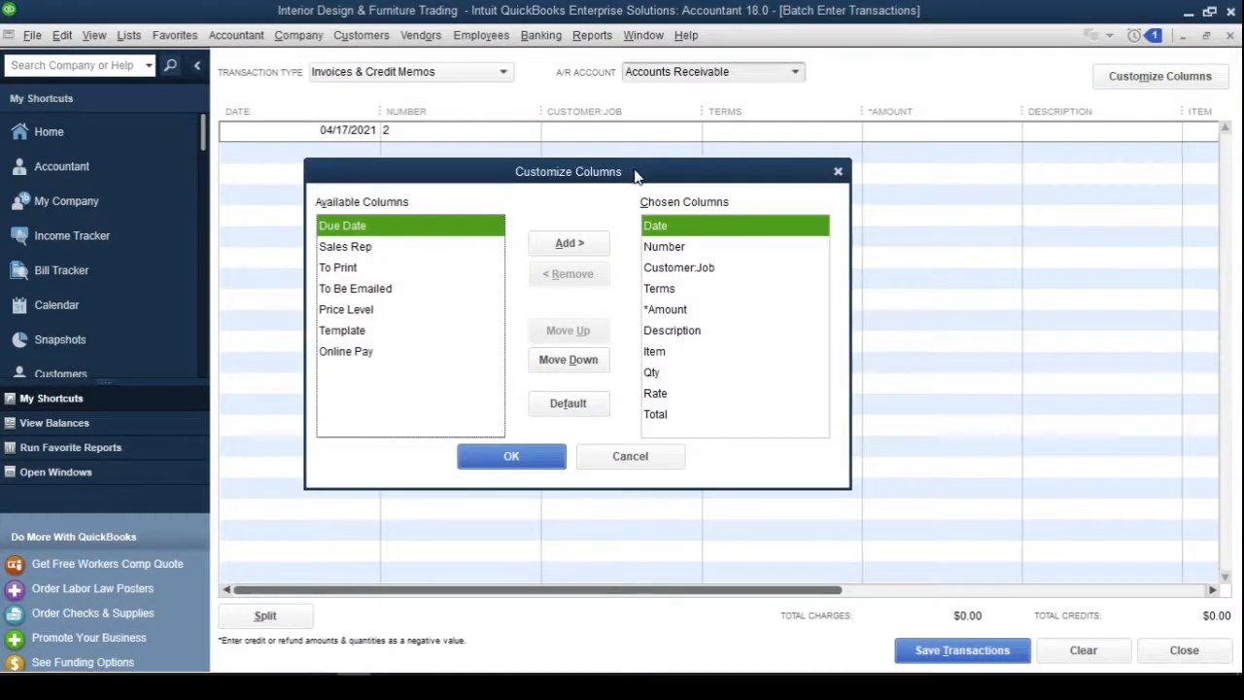
pyautogui.moveTo(635, 173)
pyautogui.mouseDown()
pyautogui.moveTo(706, 133)
pyautogui.moveTo(601, 140)
pyautogui.mouseUp()
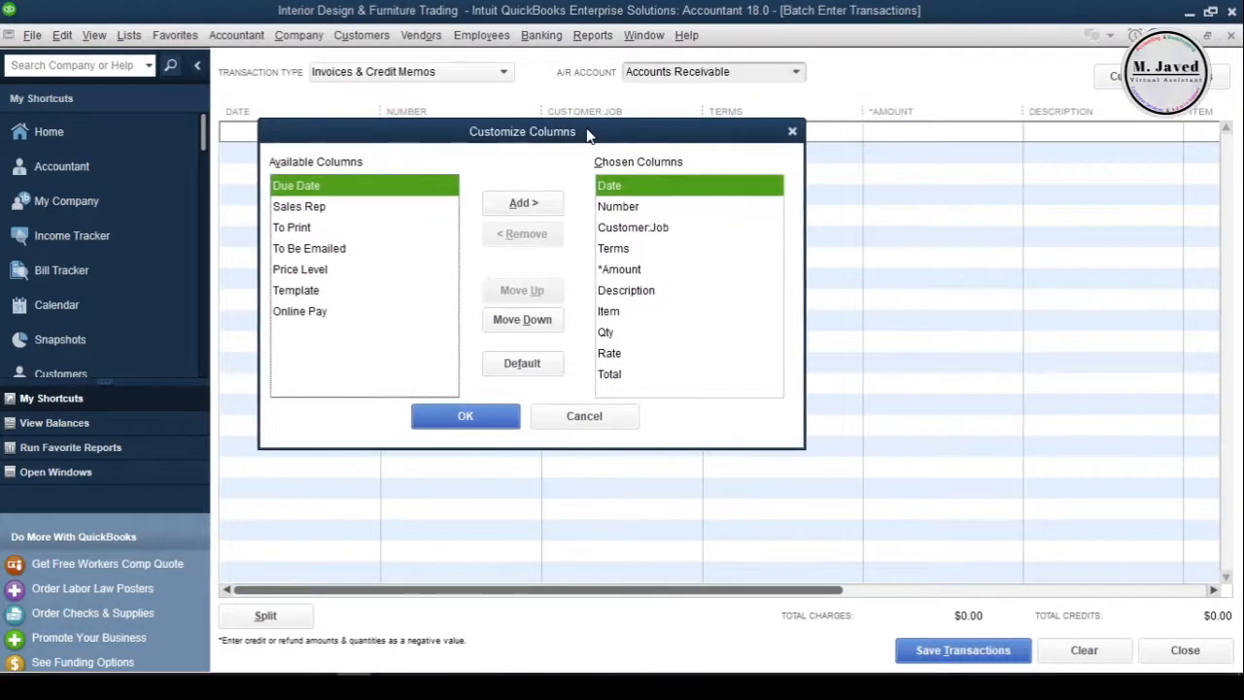
pyautogui.moveTo(602, 140); pyautogui.dragTo(604, 152)
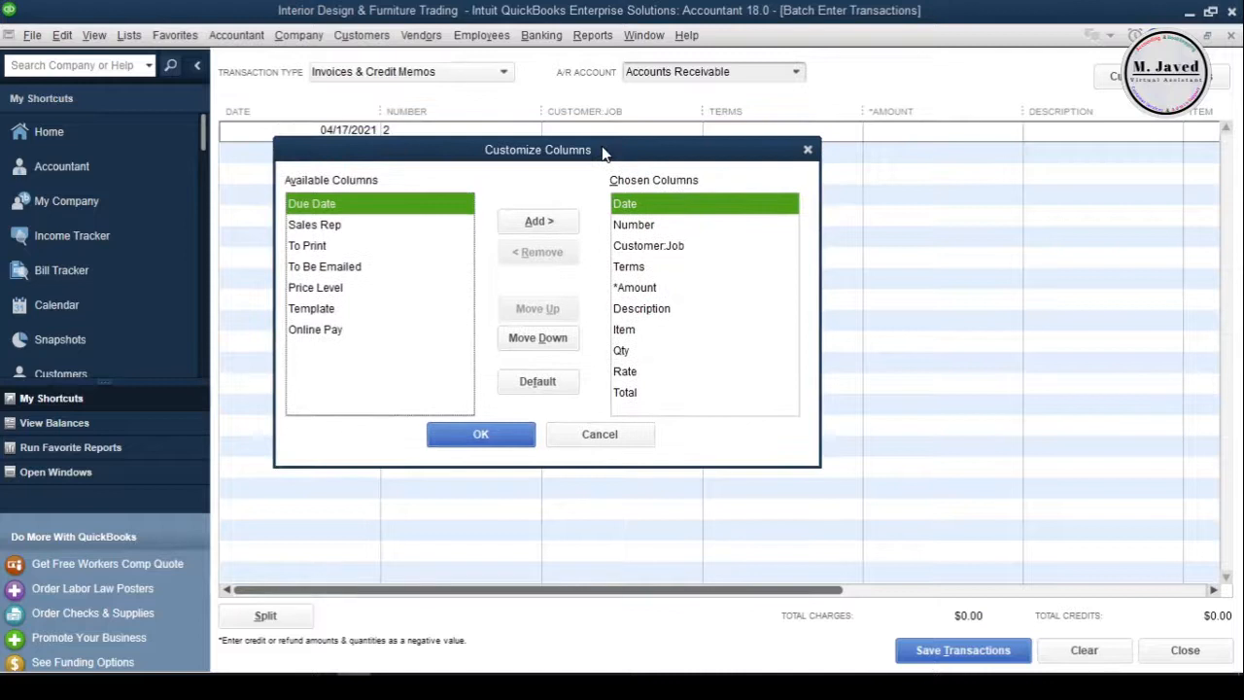
pyautogui.click(624, 329)
pyautogui.click(538, 308)
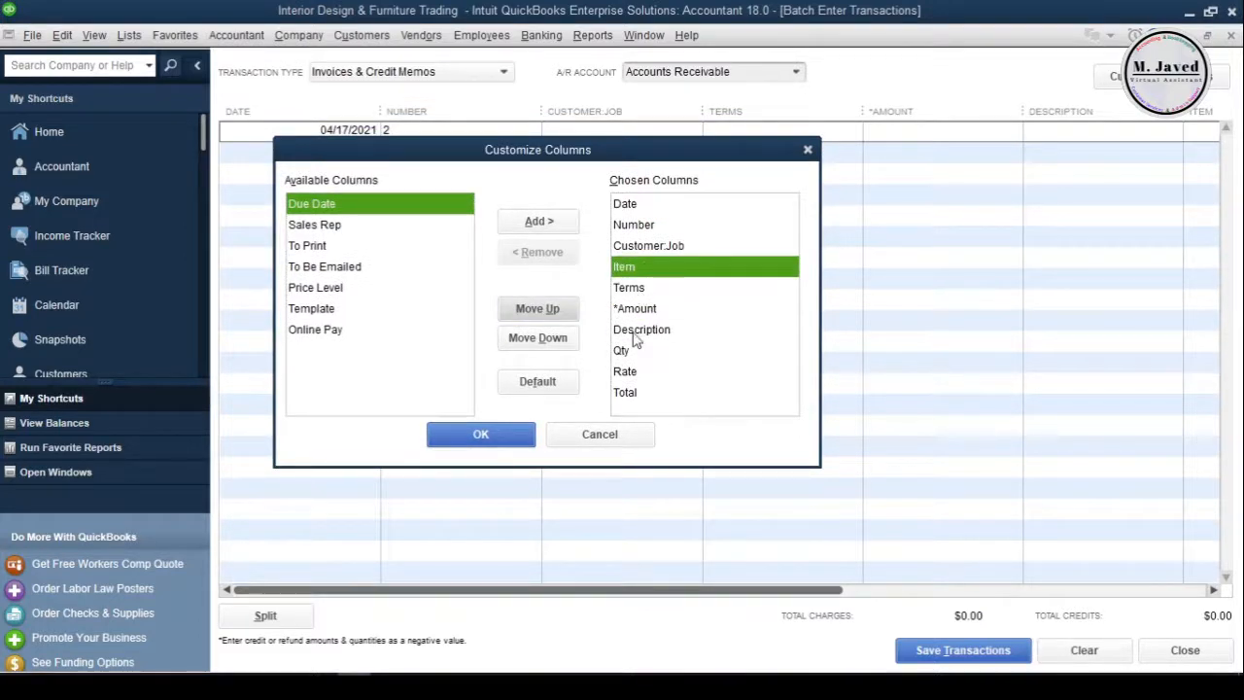
pyautogui.click(641, 330)
pyautogui.click(537, 308)
# Step: Move Qty, Rate and Total up so they come before Amount
pyautogui.click(621, 350)
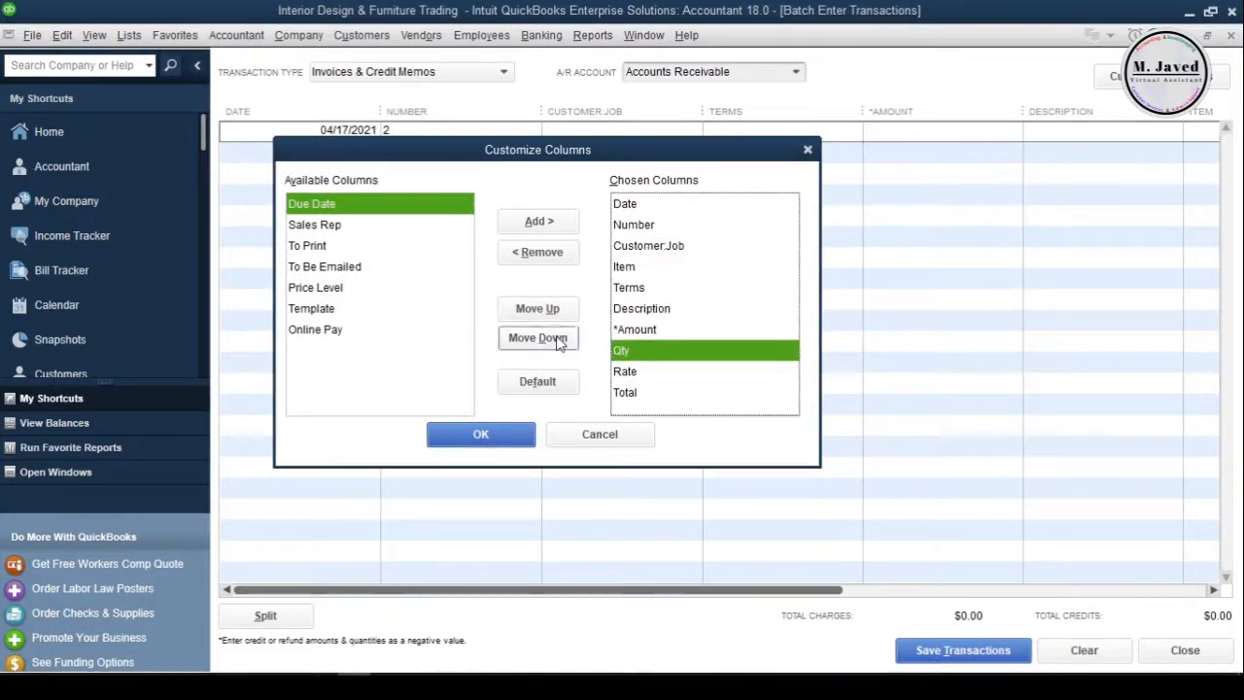
pyautogui.click(538, 308)
pyautogui.click(625, 371)
pyautogui.click(537, 308)
pyautogui.click(625, 392)
pyautogui.click(537, 308)
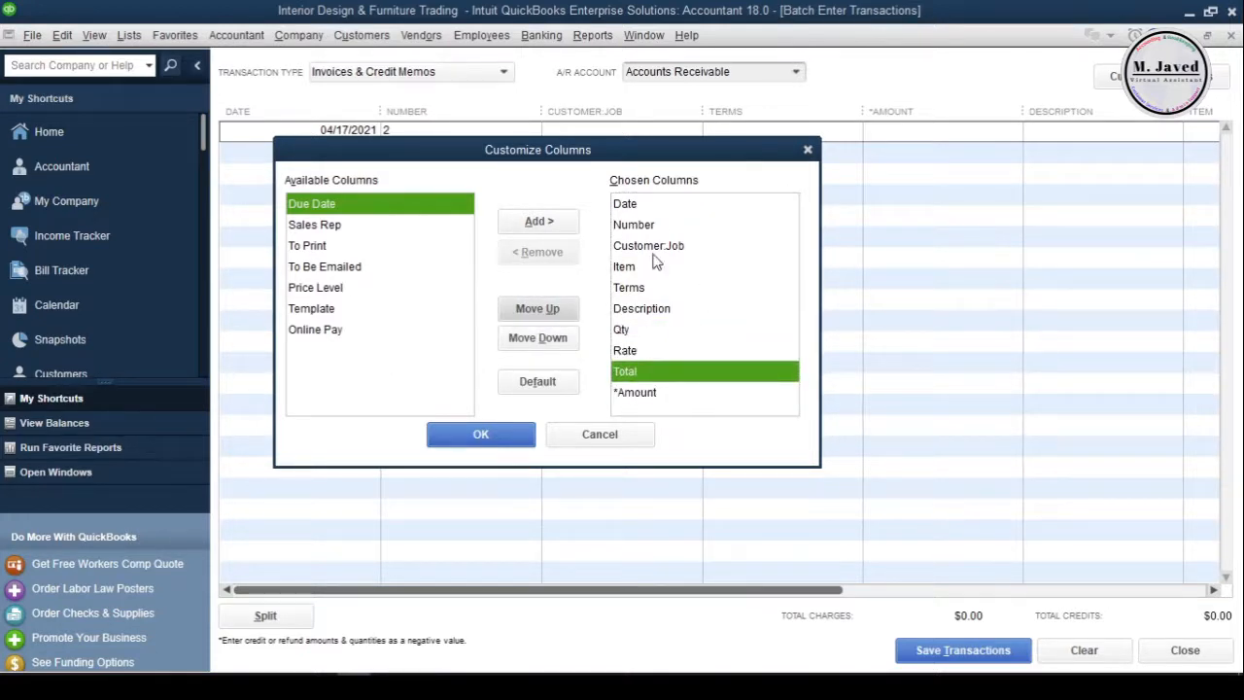
# Step: Confirm the new column order and bring up the Excel invoice list zoomed out
pyautogui.click(480, 435)
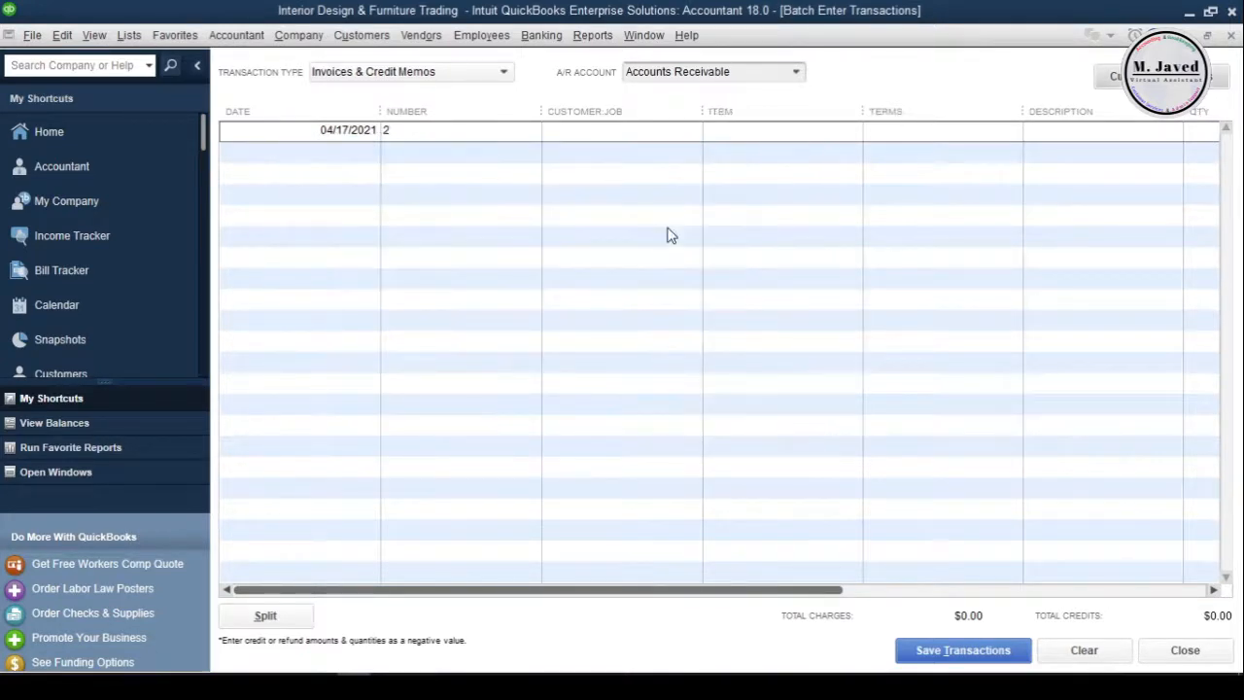
pyautogui.moveTo(614, 589)
pyautogui.mouseDown()
pyautogui.moveTo(875, 588)
pyautogui.moveTo(554, 587)
pyautogui.mouseUp()
pyautogui.click(583, 155)
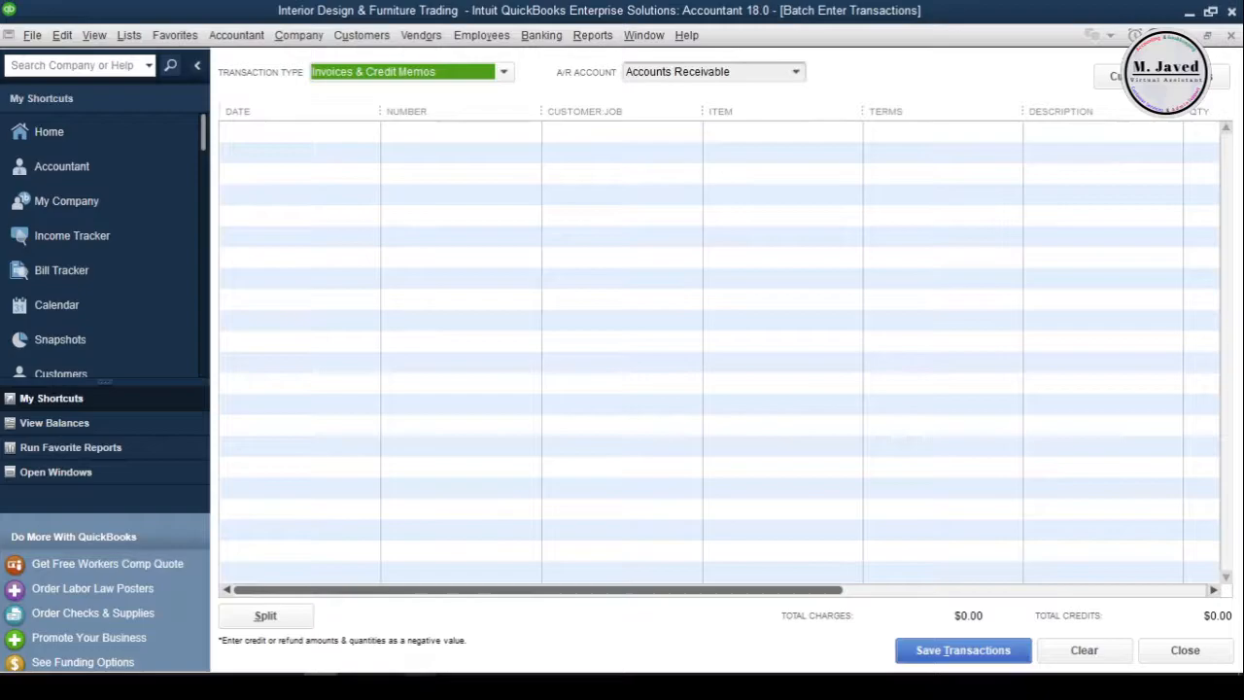
pyautogui.click(418, 685)
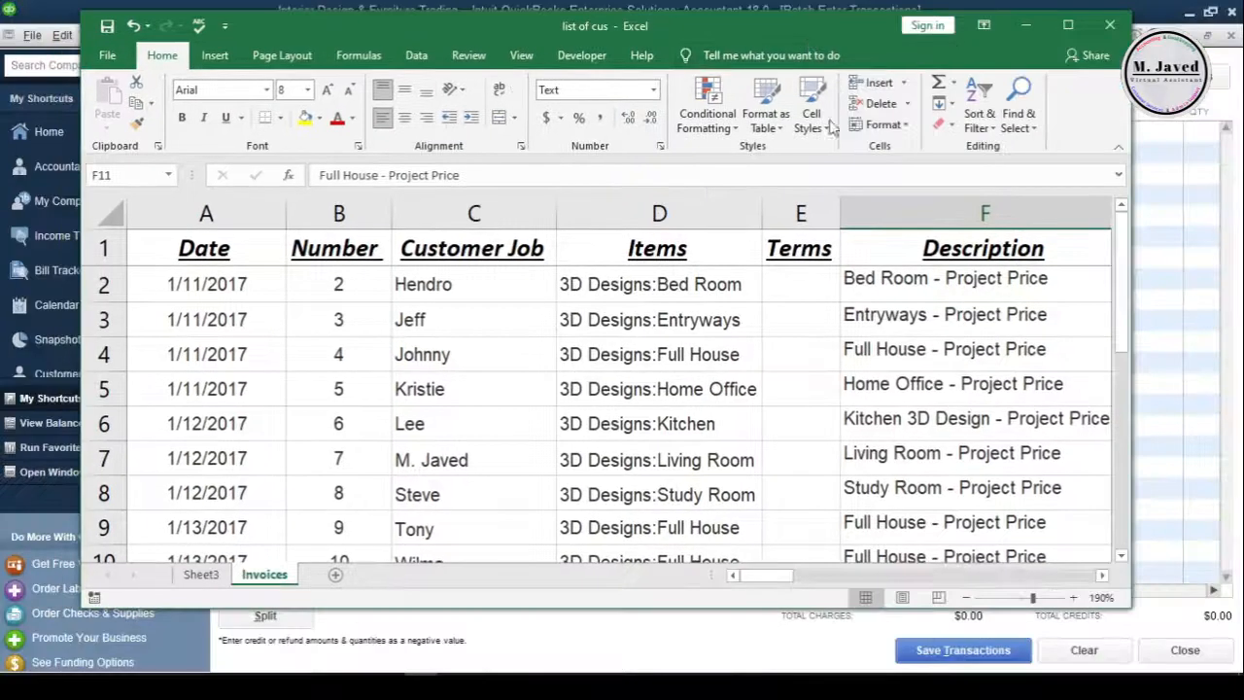
pyautogui.moveTo(1010, 600); pyautogui.dragTo(967, 601)
# Step: Compare the Excel headers Date through Rate against the grid, then hide the spreadsheet
pyautogui.click(177, 237)
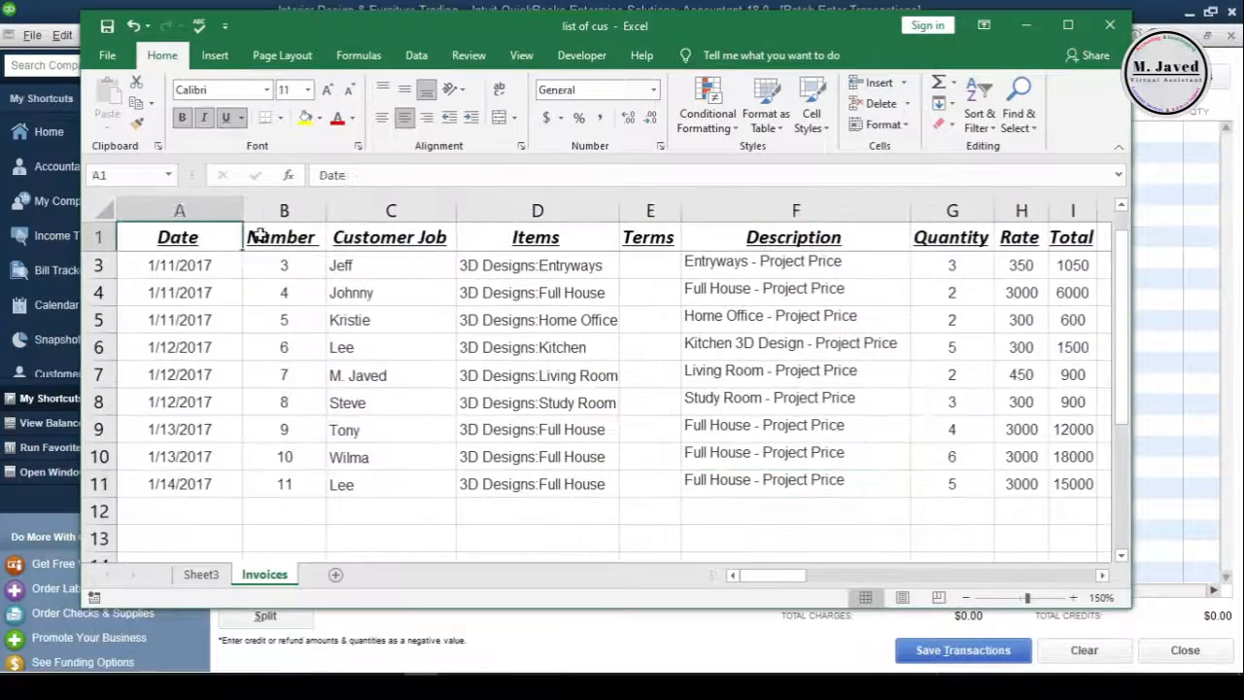
pyautogui.click(391, 237)
pyautogui.moveTo(755, 30); pyautogui.dragTo(799, 194)
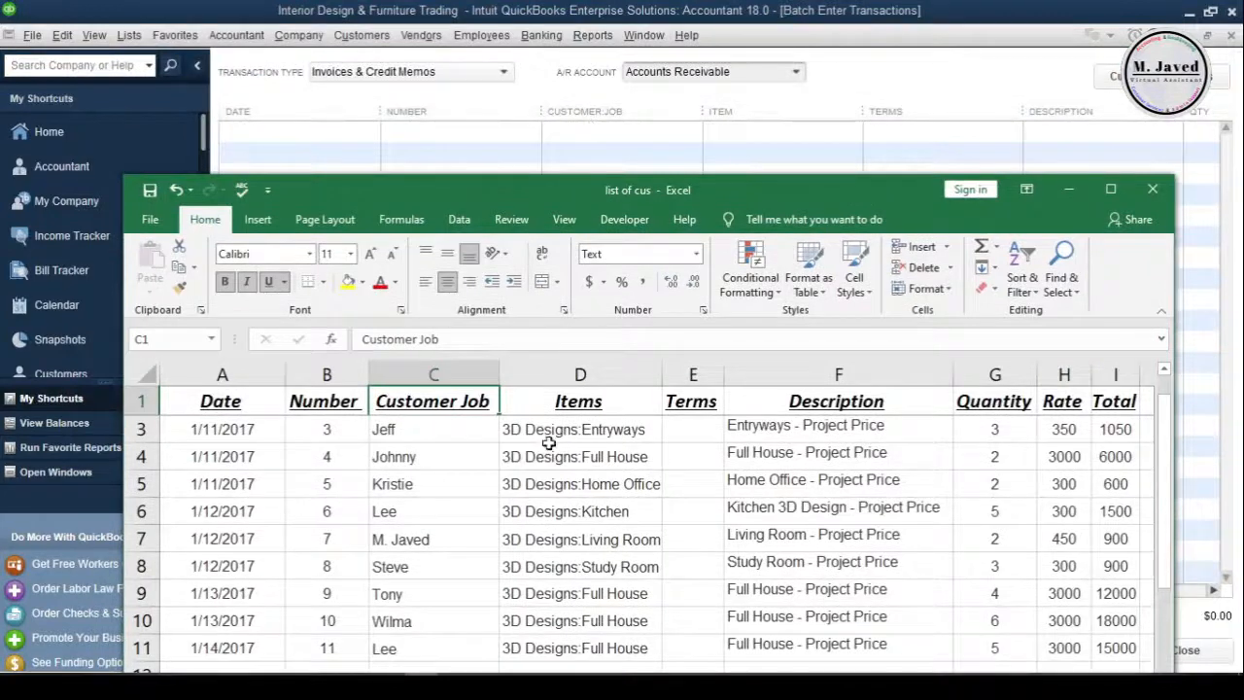
pyautogui.click(580, 400)
pyautogui.click(691, 400)
pyautogui.click(838, 400)
pyautogui.click(1063, 400)
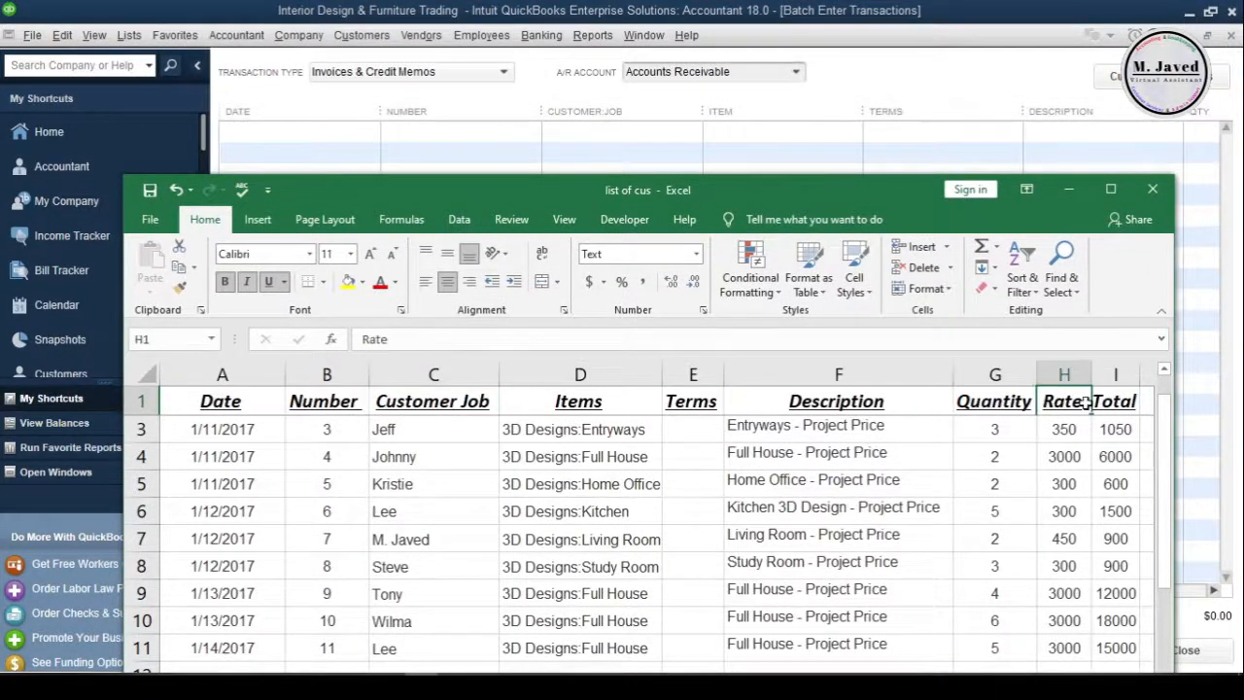
pyautogui.click(1069, 188)
pyautogui.moveTo(388, 589); pyautogui.dragTo(1137, 589)
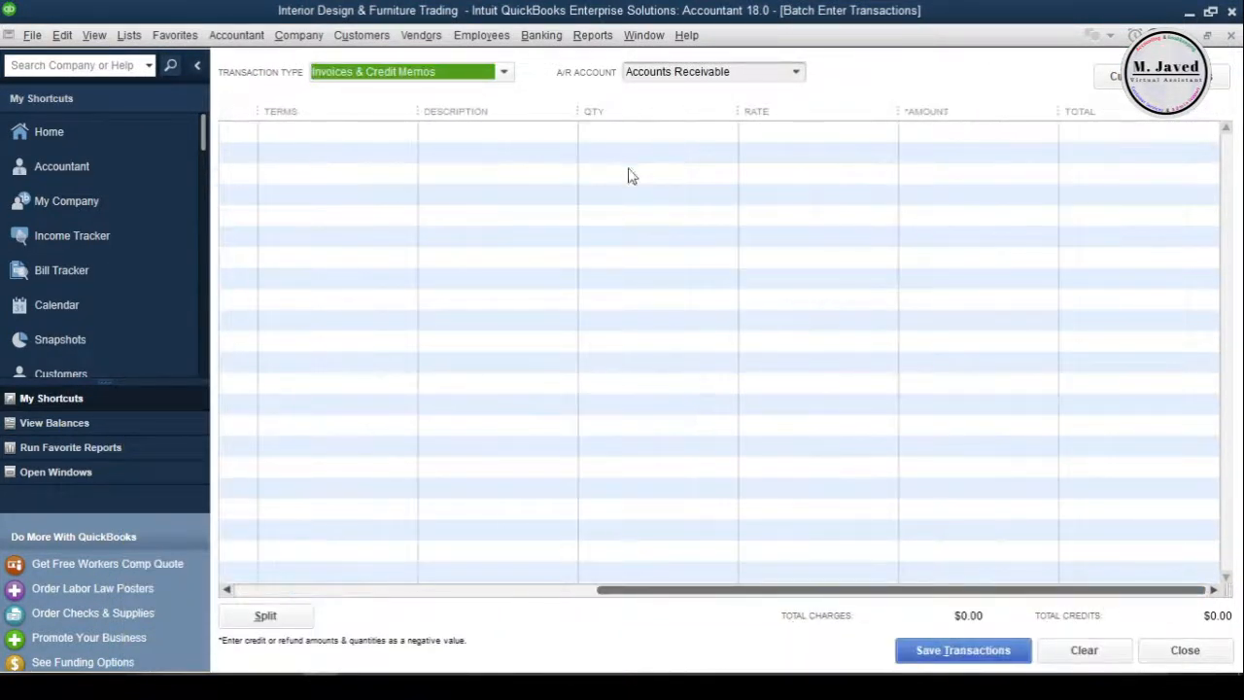
pyautogui.moveTo(972, 590); pyautogui.dragTo(995, 590)
pyautogui.moveTo(899, 590); pyautogui.dragTo(409, 590)
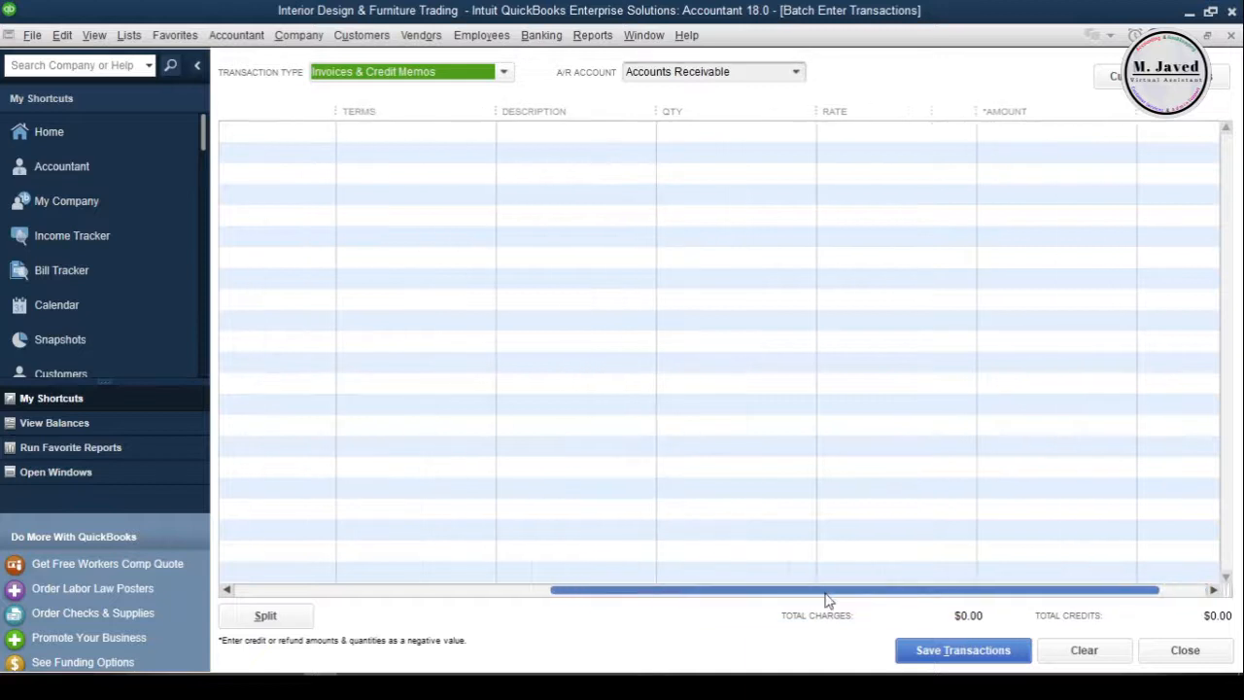
# Step: Select the first grid date, switch to Excel and cancel the earlier copy
pyautogui.click(321, 132)
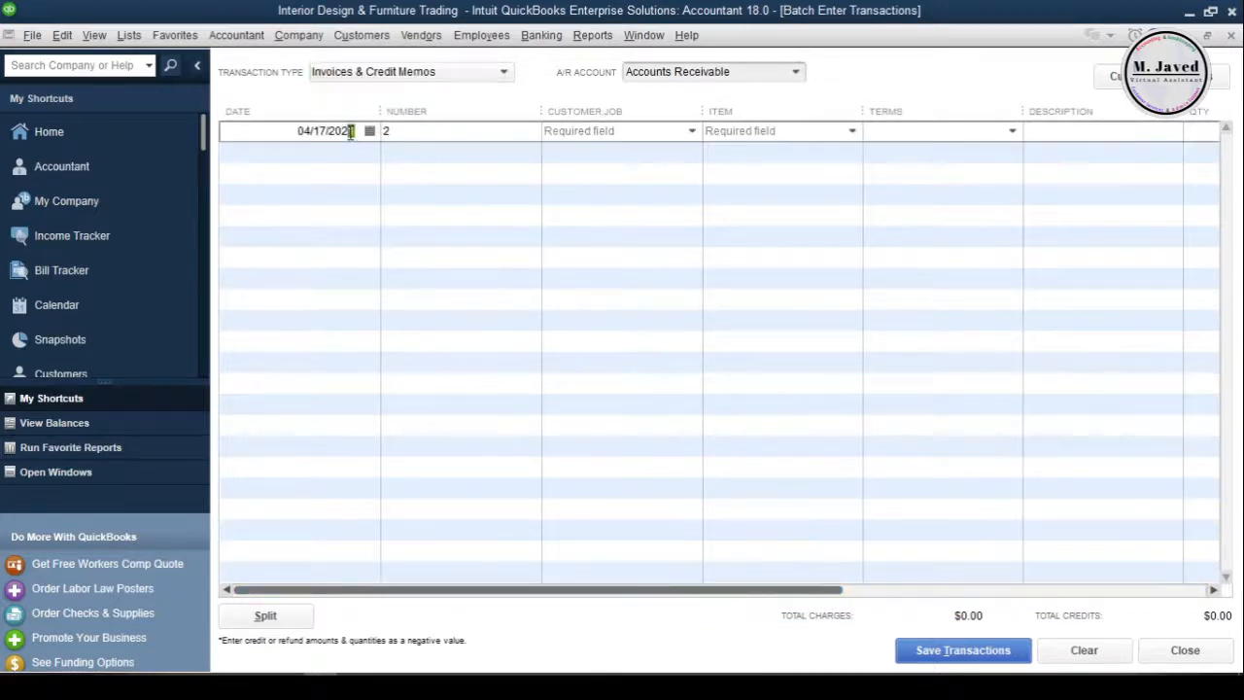
pyautogui.doubleClick(321, 132)
pyautogui.hotkey('alt', 'Tab')
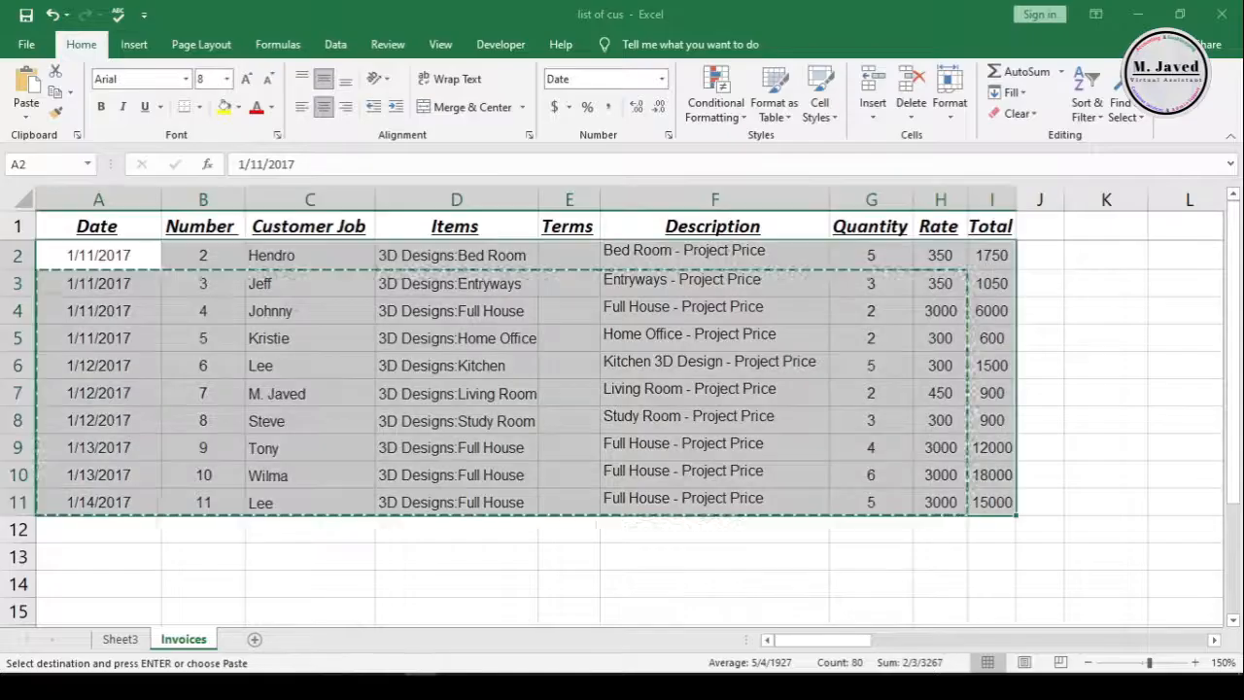
pyautogui.click(291, 392)
pyautogui.click(346, 555)
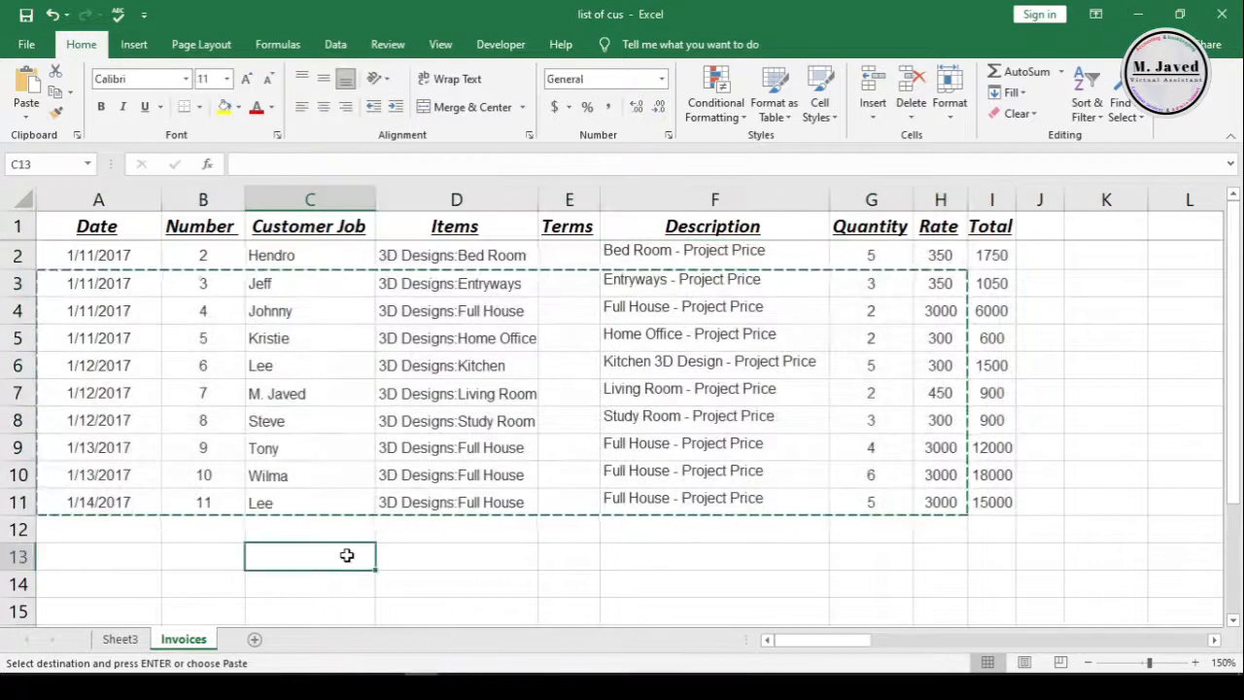
pyautogui.press('Escape')
pyautogui.click(457, 582)
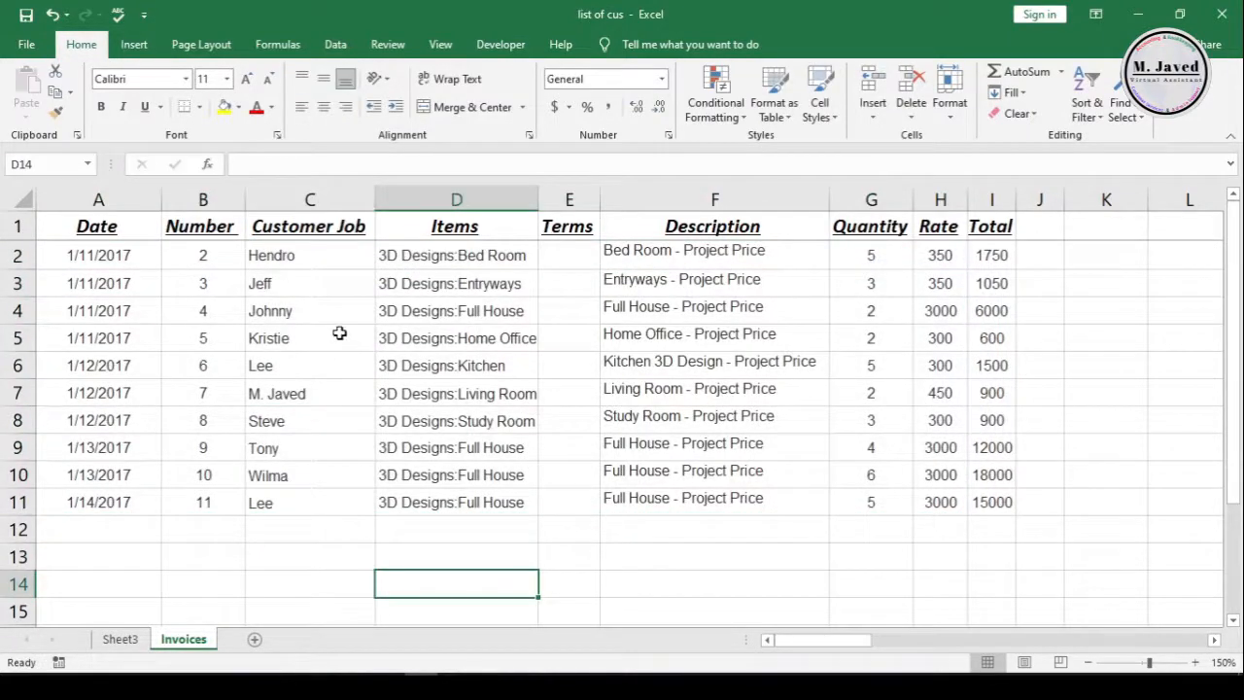
pyautogui.click(339, 337)
# Step: Copy the ten invoice rows A2:H11 on the Invoices sheet
pyautogui.moveTo(99, 254); pyautogui.dragTo(991, 501)
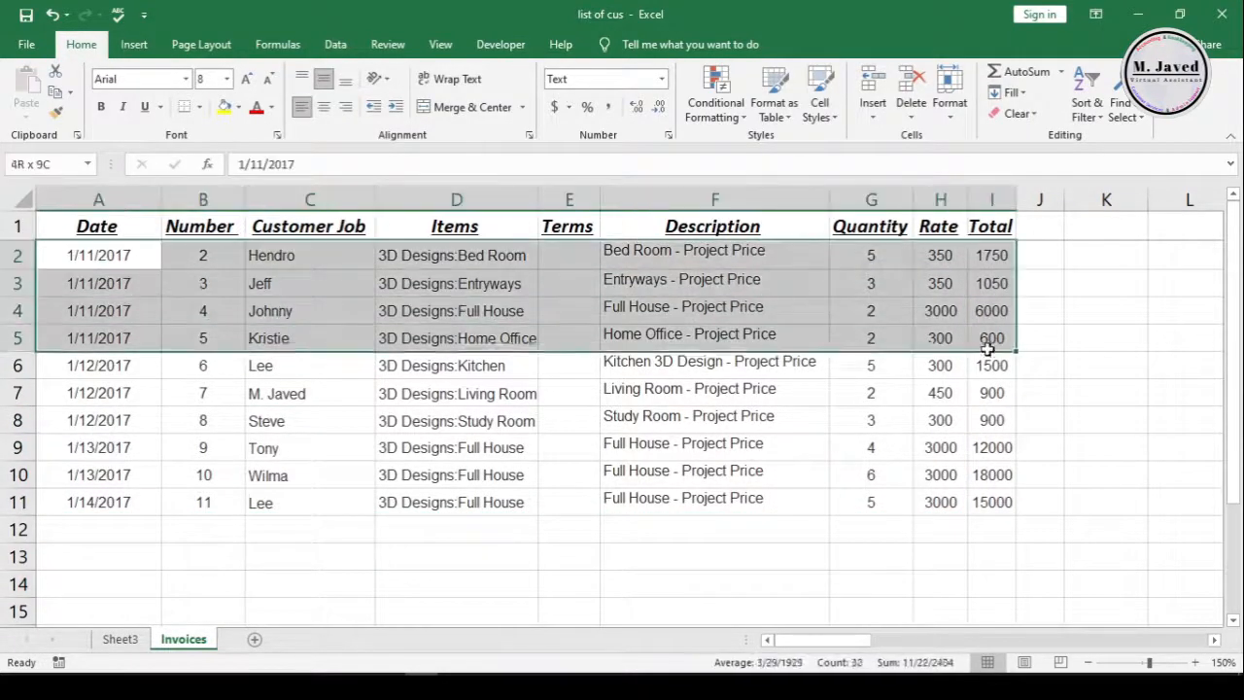
pyautogui.rightClick(878, 486)
pyautogui.click(932, 78)
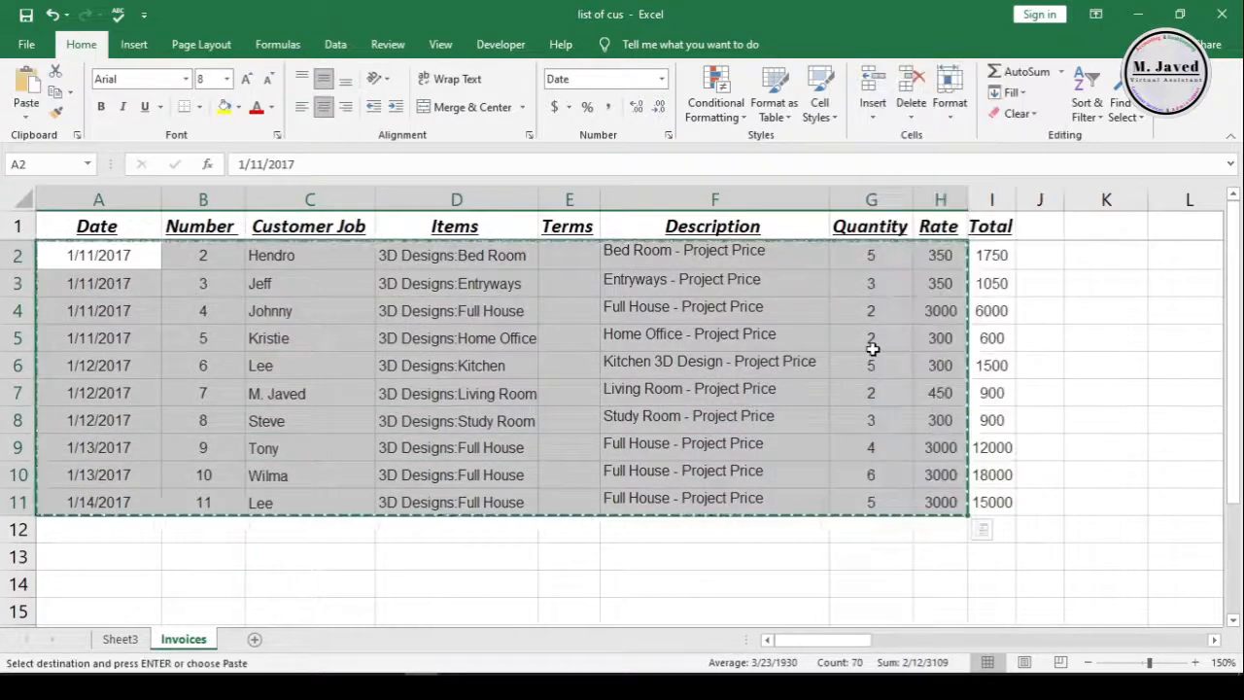
# Step: Paste the ten copied invoices into the batch grid from the first Date cell
pyautogui.hotkey('alt', 'Tab')
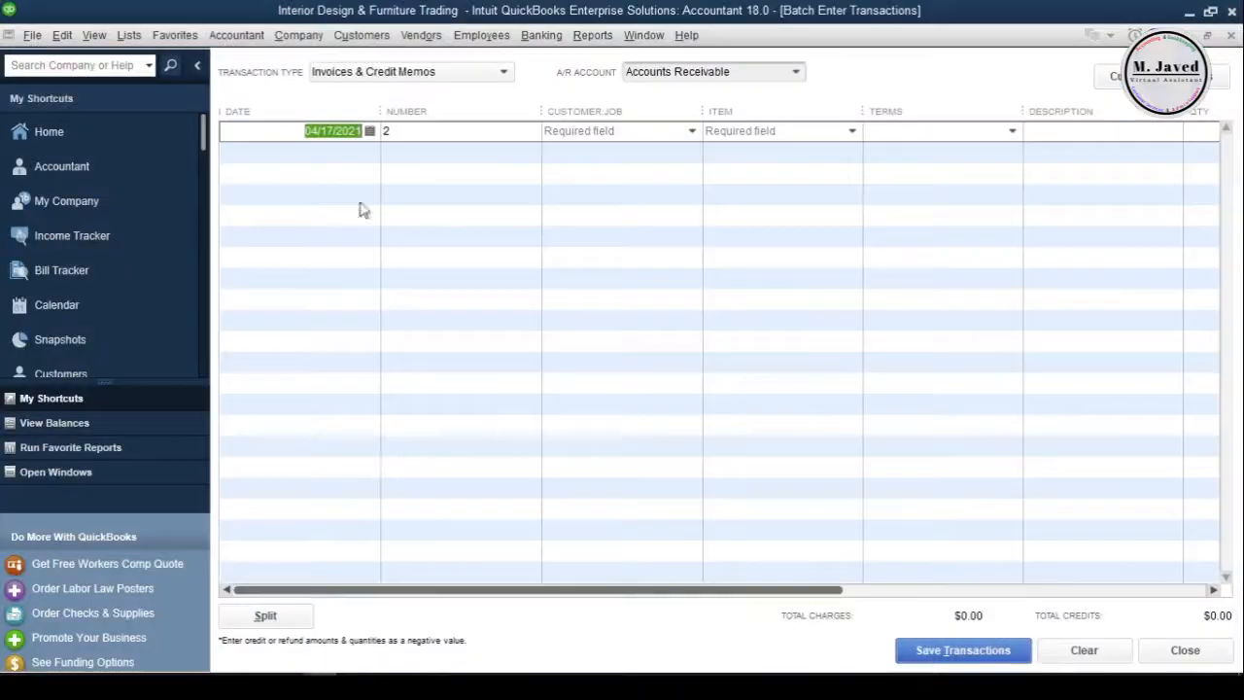
pyautogui.rightClick(335, 130)
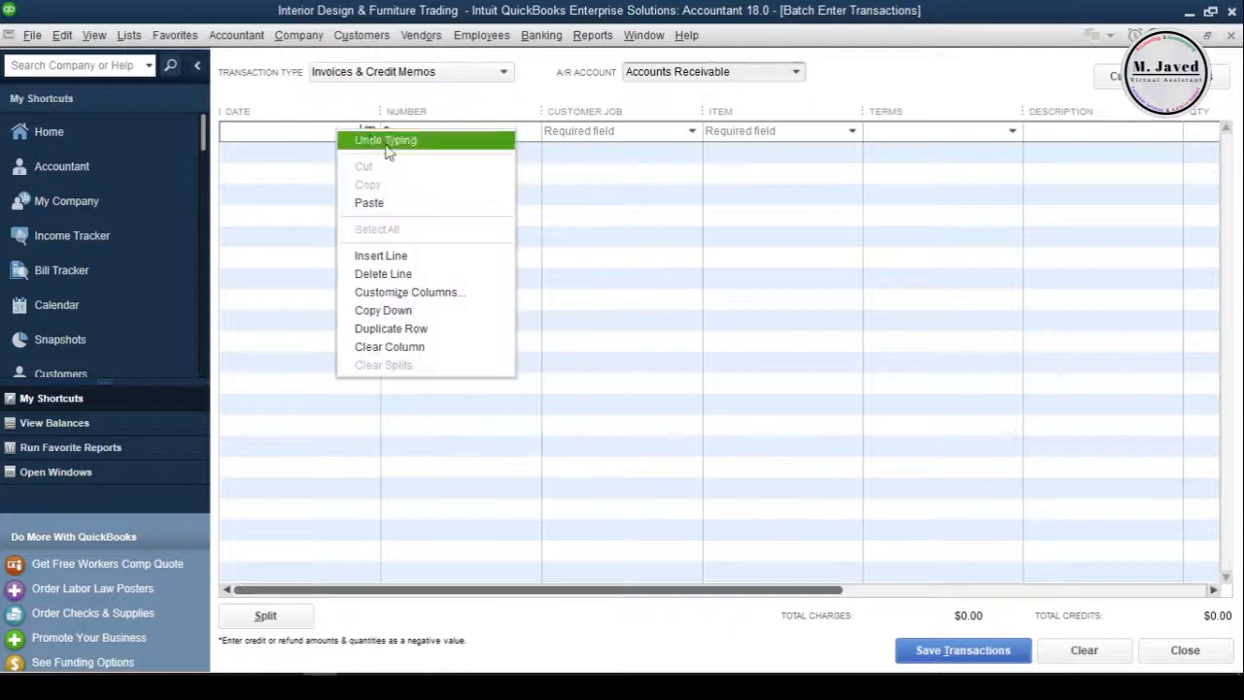
pyautogui.click(379, 201)
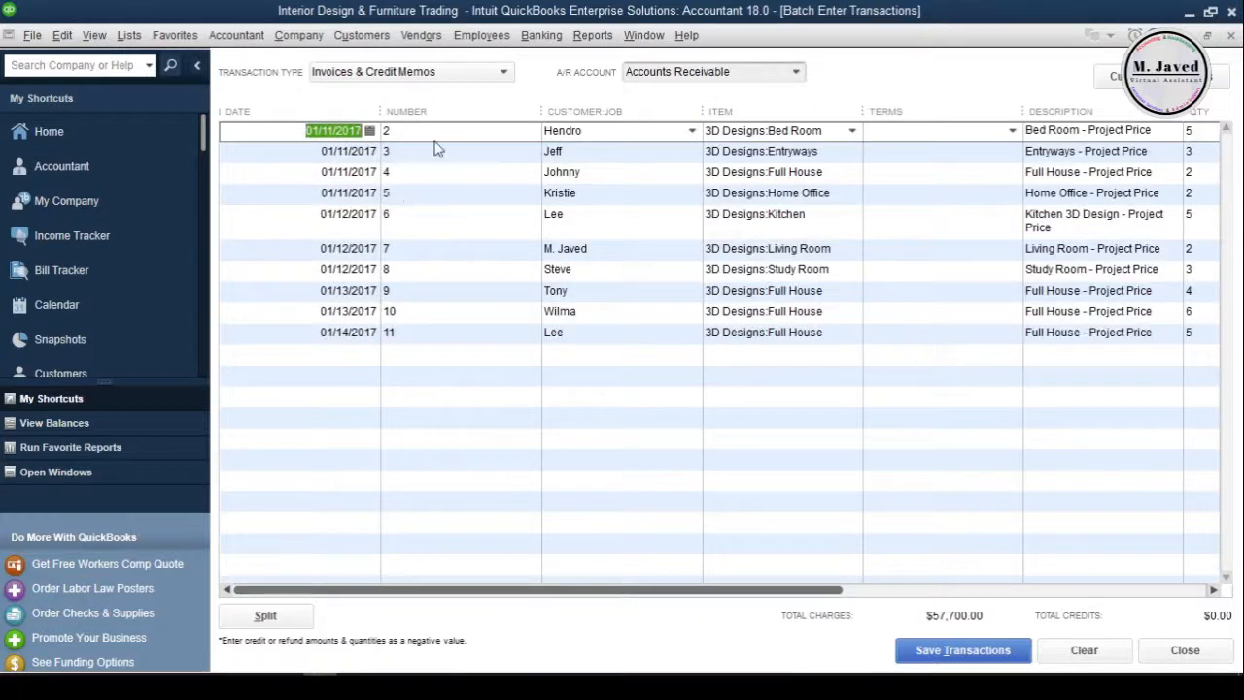
pyautogui.press('Tab')
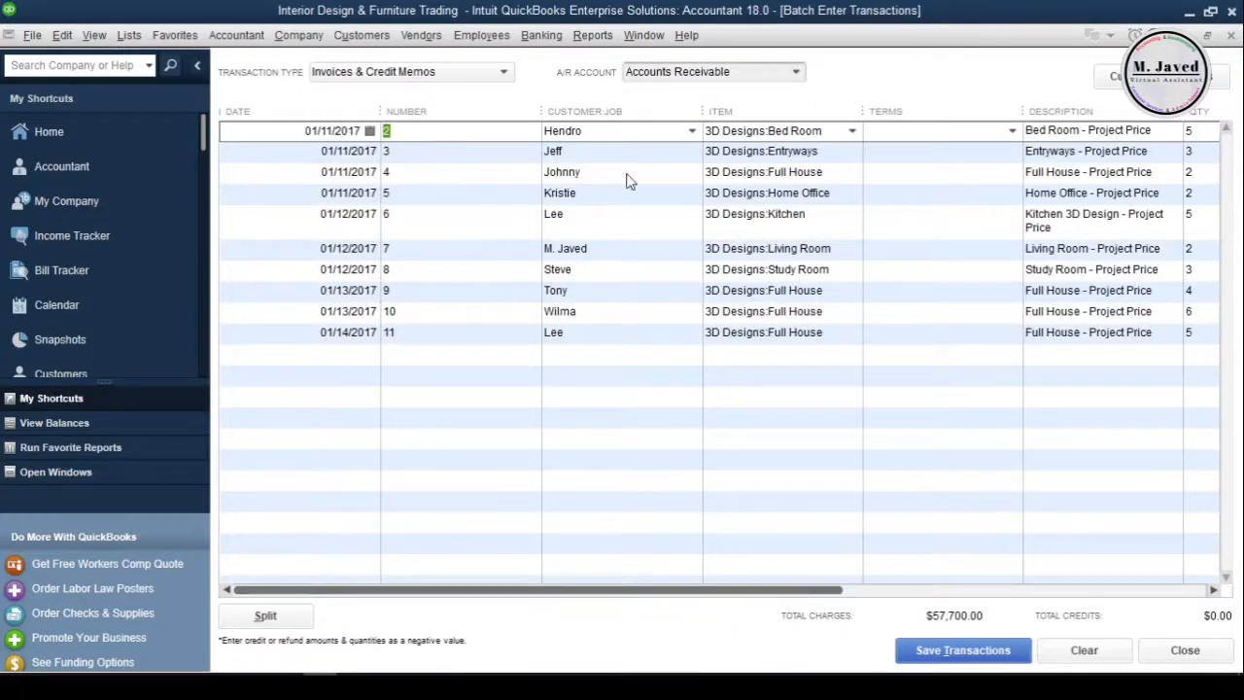
# Step: Set the first invoice's terms to Due on receipt and Copy Down to all ten
pyautogui.click(1013, 133)
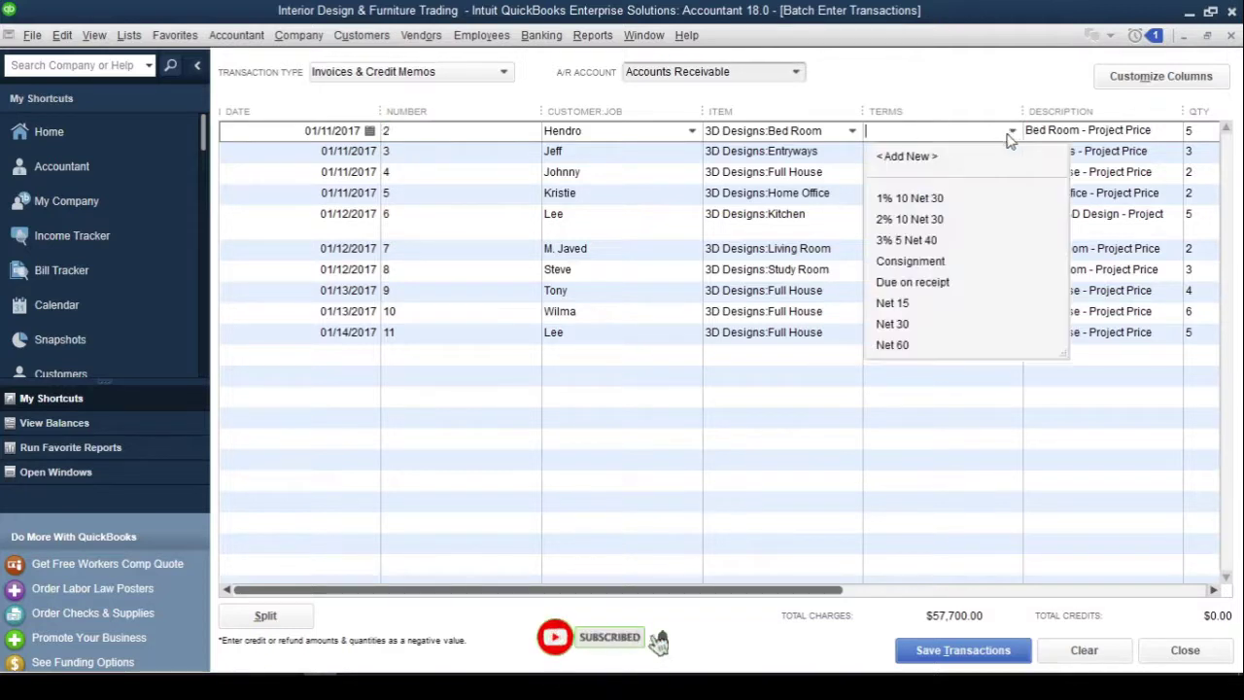
pyautogui.click(943, 290)
pyautogui.rightClick(951, 132)
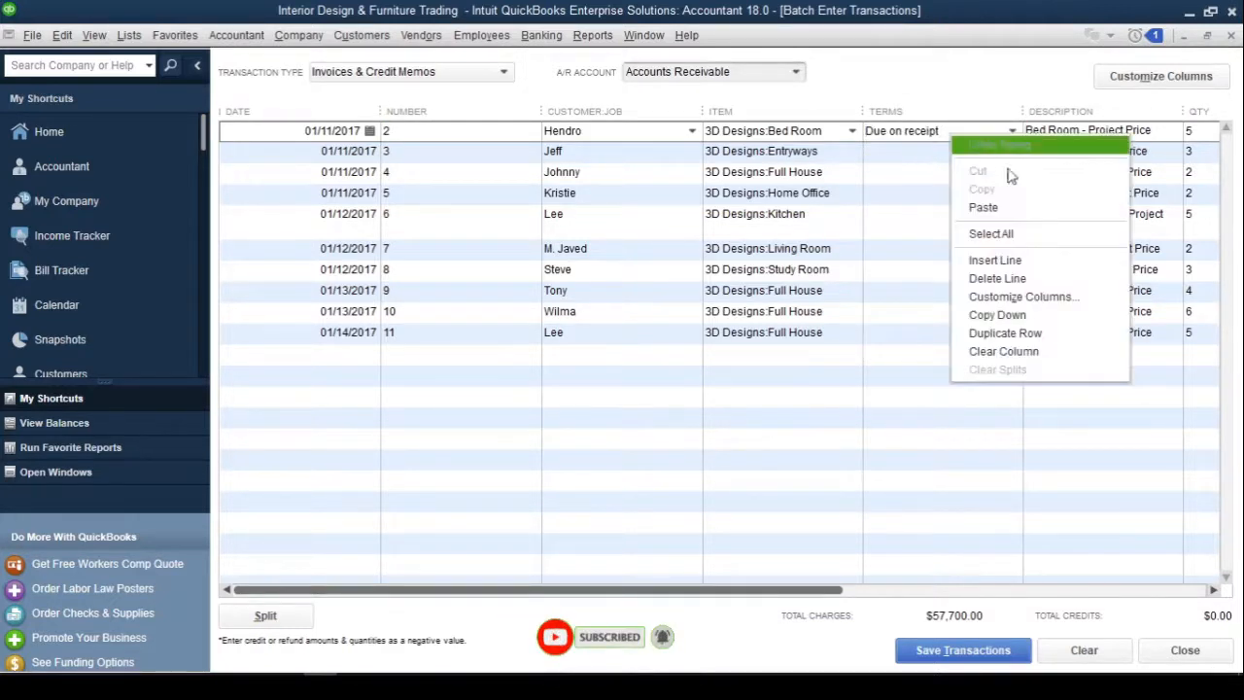
pyautogui.click(997, 314)
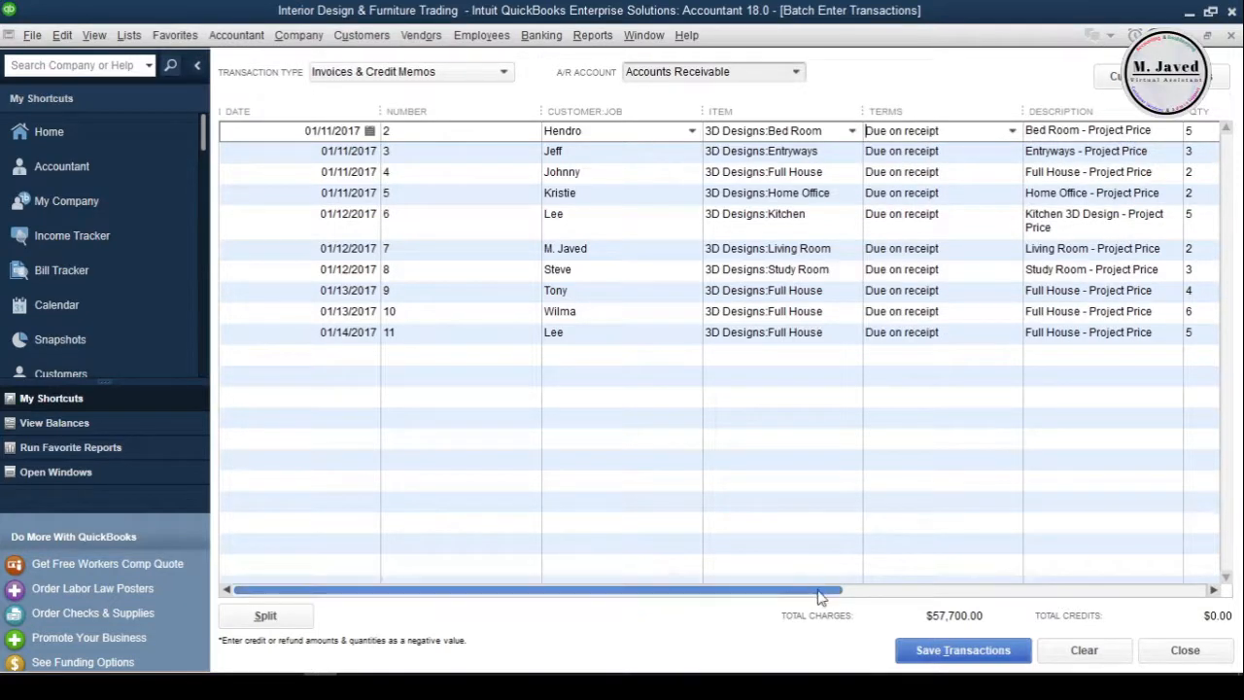
pyautogui.moveTo(817, 589); pyautogui.dragTo(1127, 593)
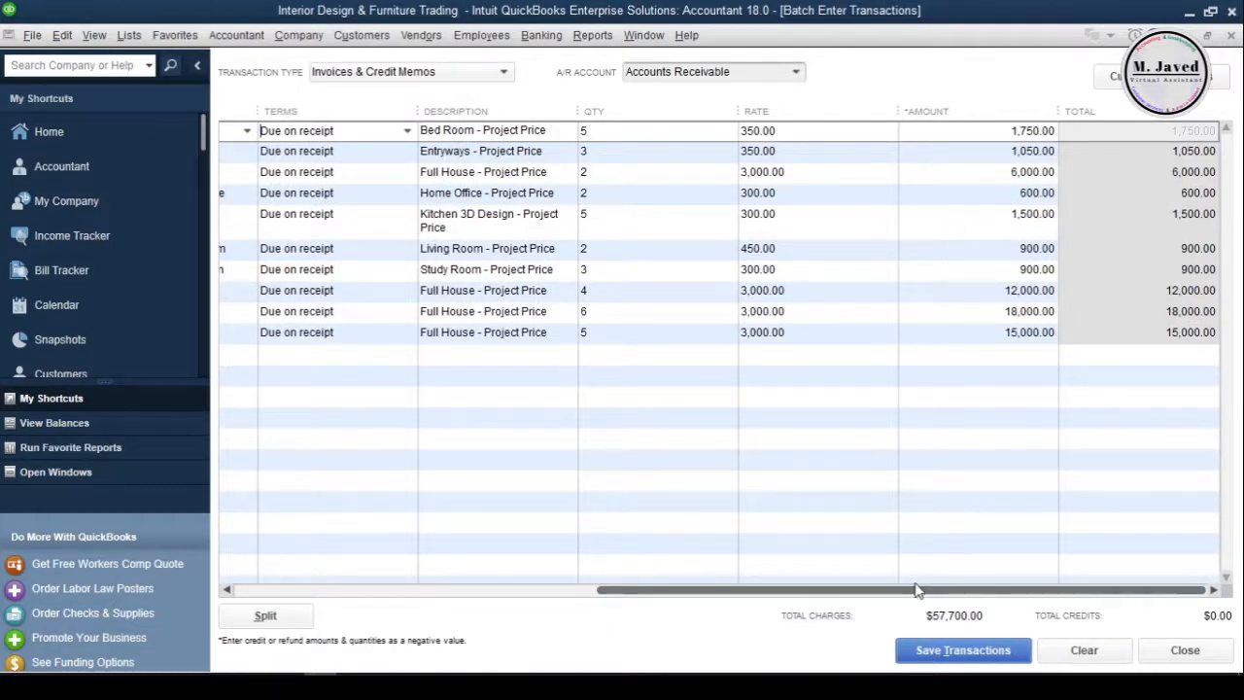
pyautogui.moveTo(918, 589); pyautogui.dragTo(436, 600)
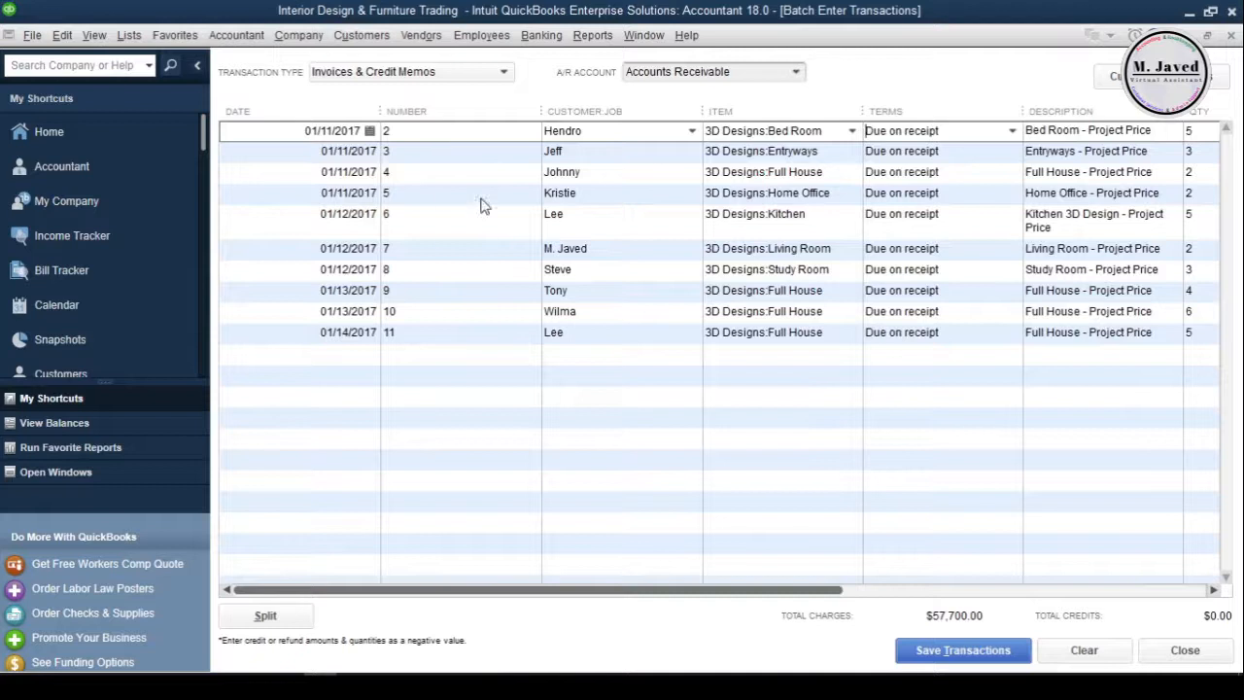
pyautogui.click(797, 74)
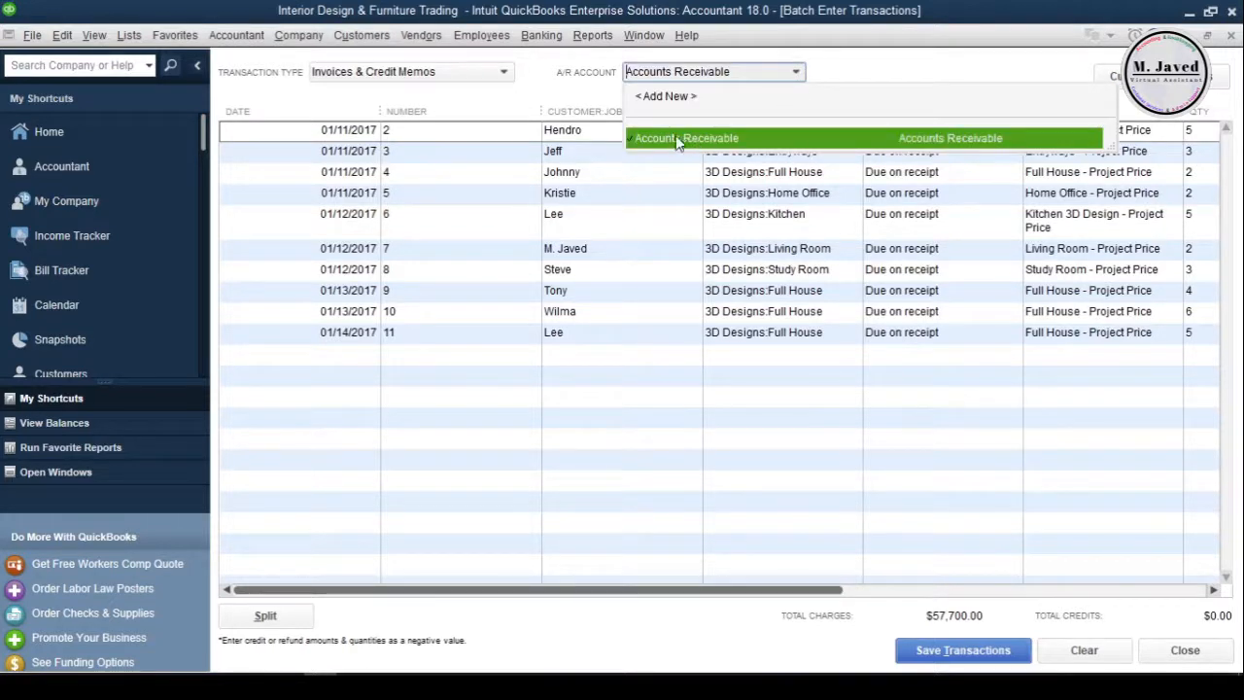
pyautogui.click(544, 94)
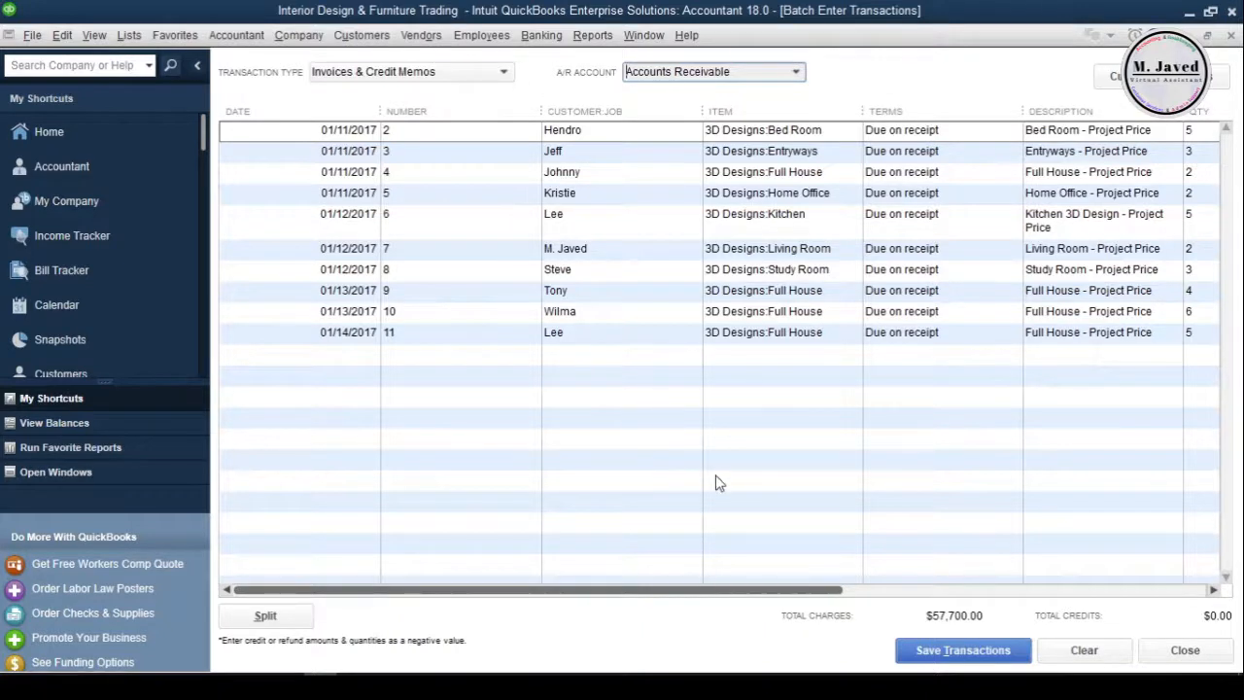
pyautogui.click(930, 644)
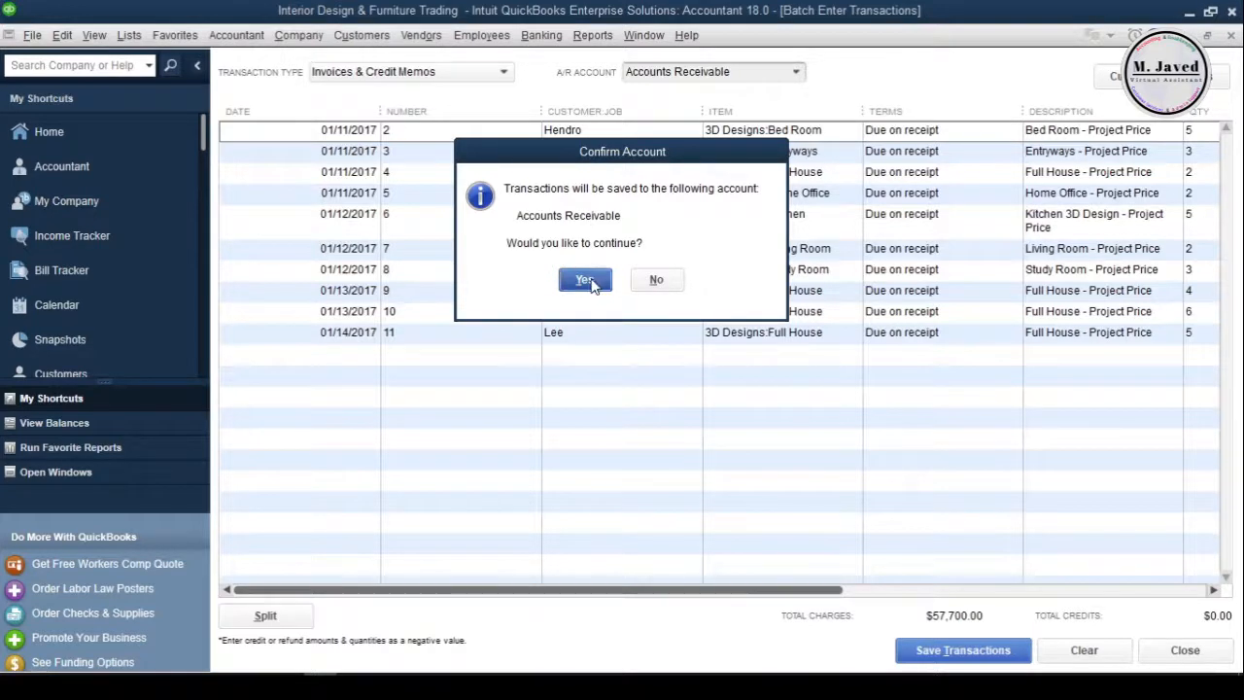
# Step: Confirm saving to Accounts Receivable, dismiss the notice and close batch entry
pyautogui.click(586, 279)
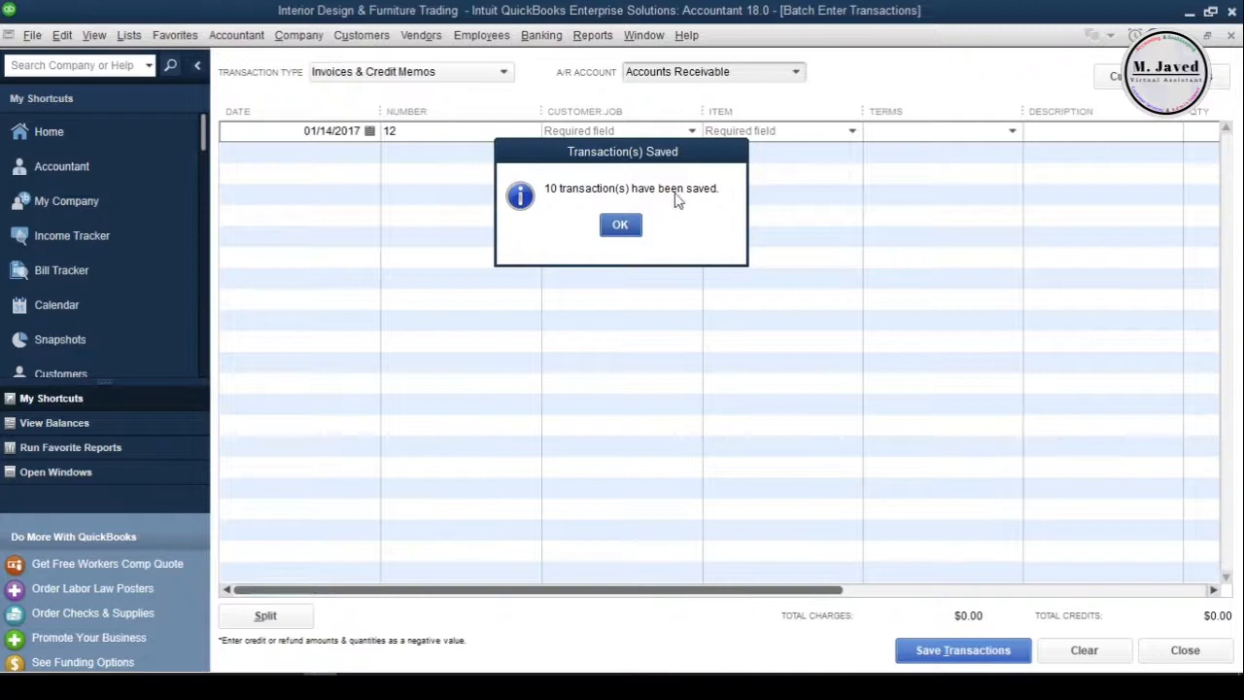
pyautogui.click(622, 225)
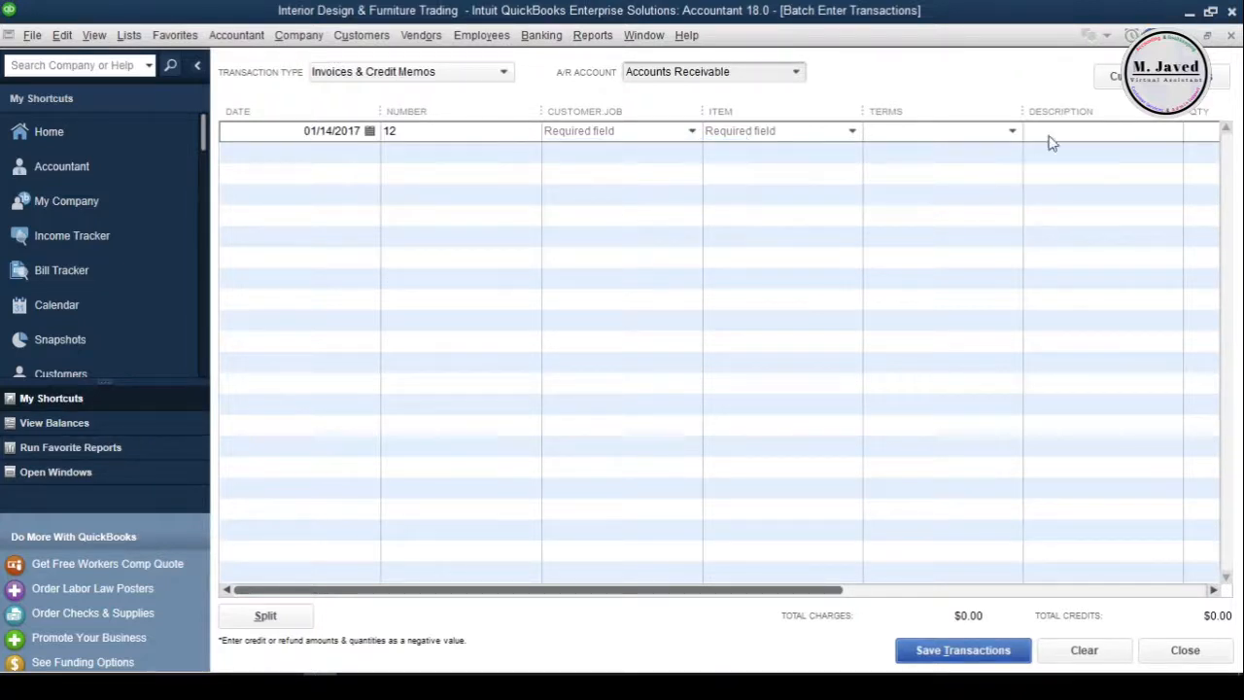
pyautogui.click(1232, 39)
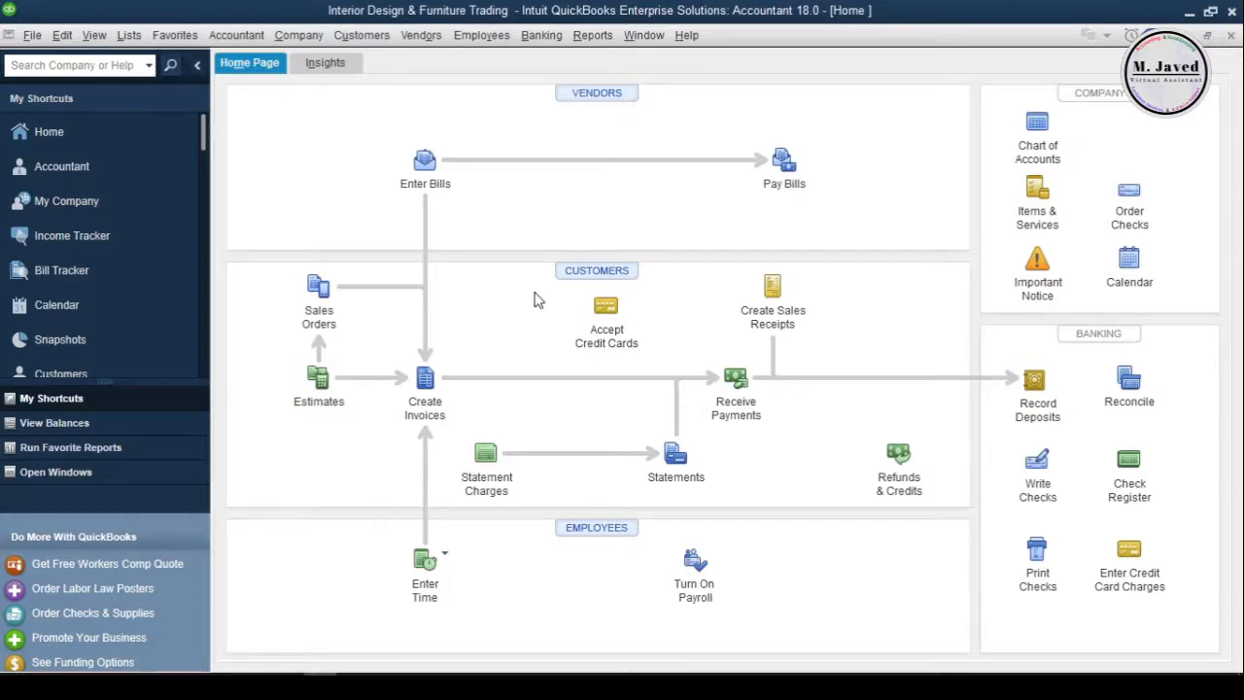
pyautogui.click(561, 272)
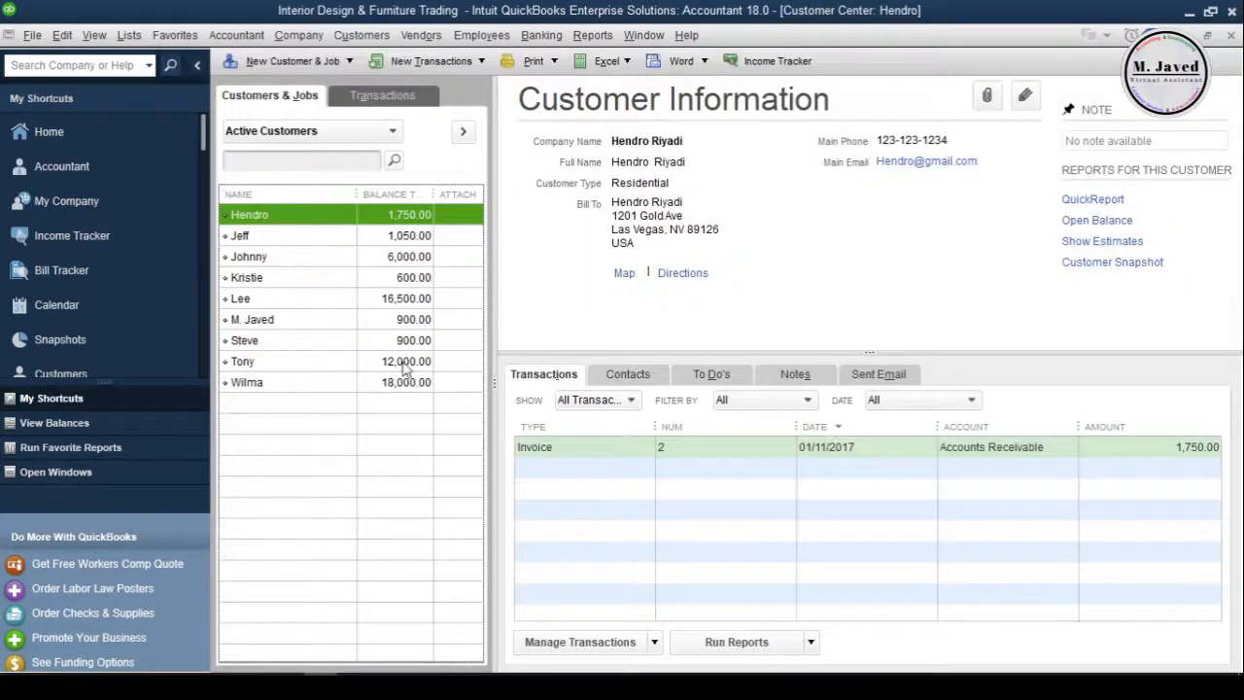
pyautogui.click(332, 321)
pyautogui.click(291, 382)
pyautogui.click(331, 320)
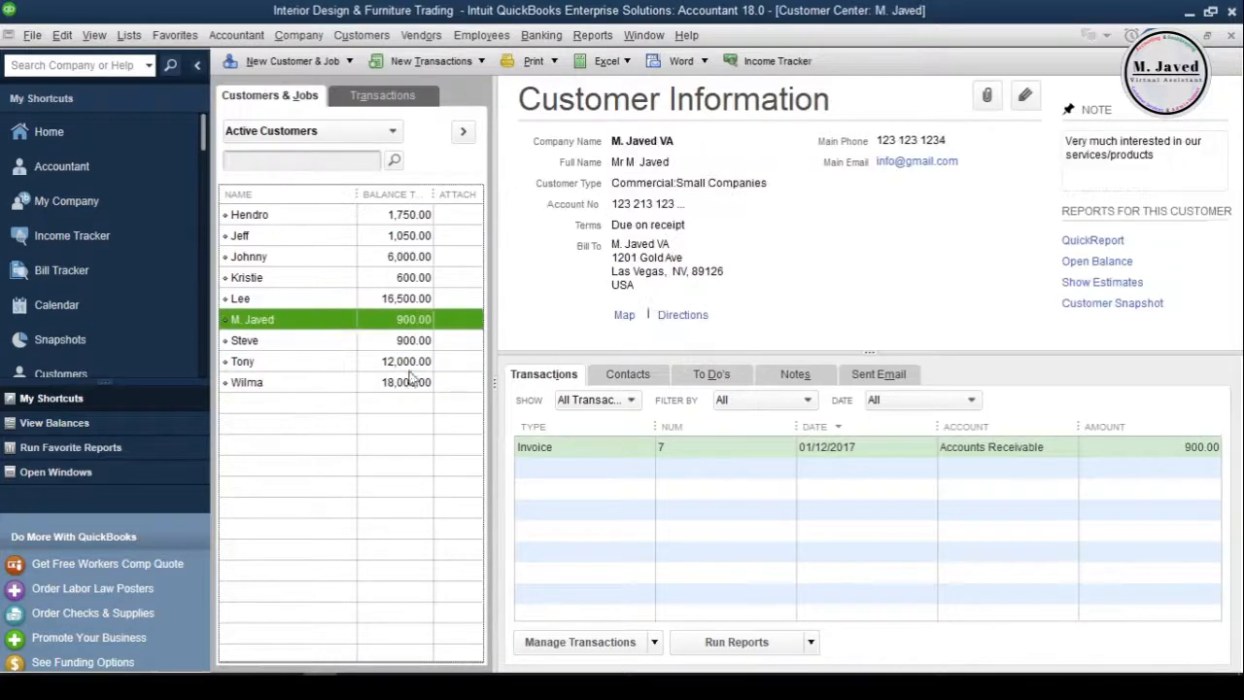
pyautogui.click(1231, 36)
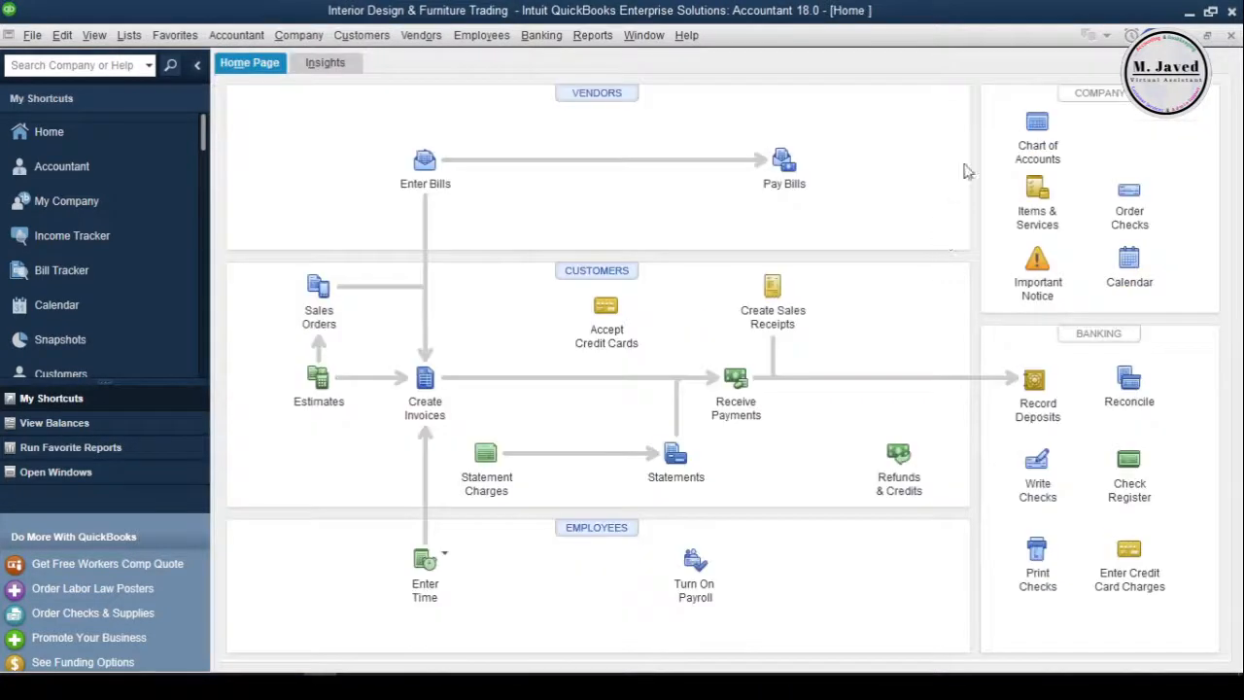
pyautogui.click(1048, 175)
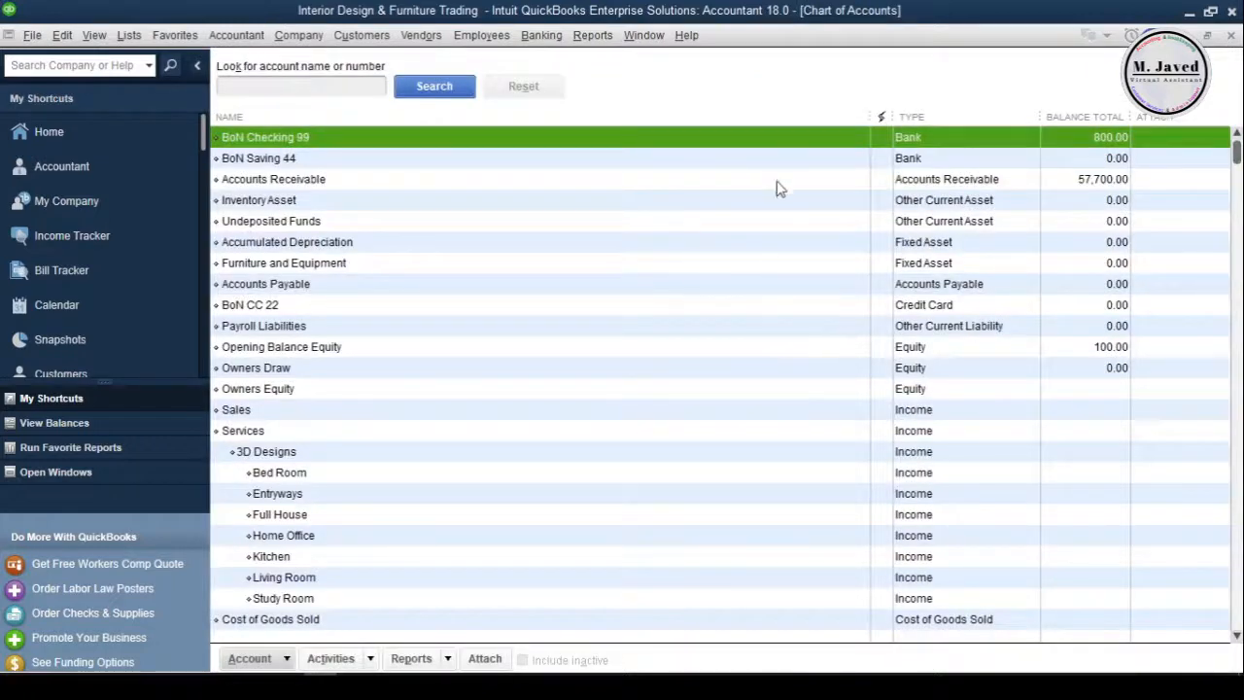
pyautogui.click(778, 182)
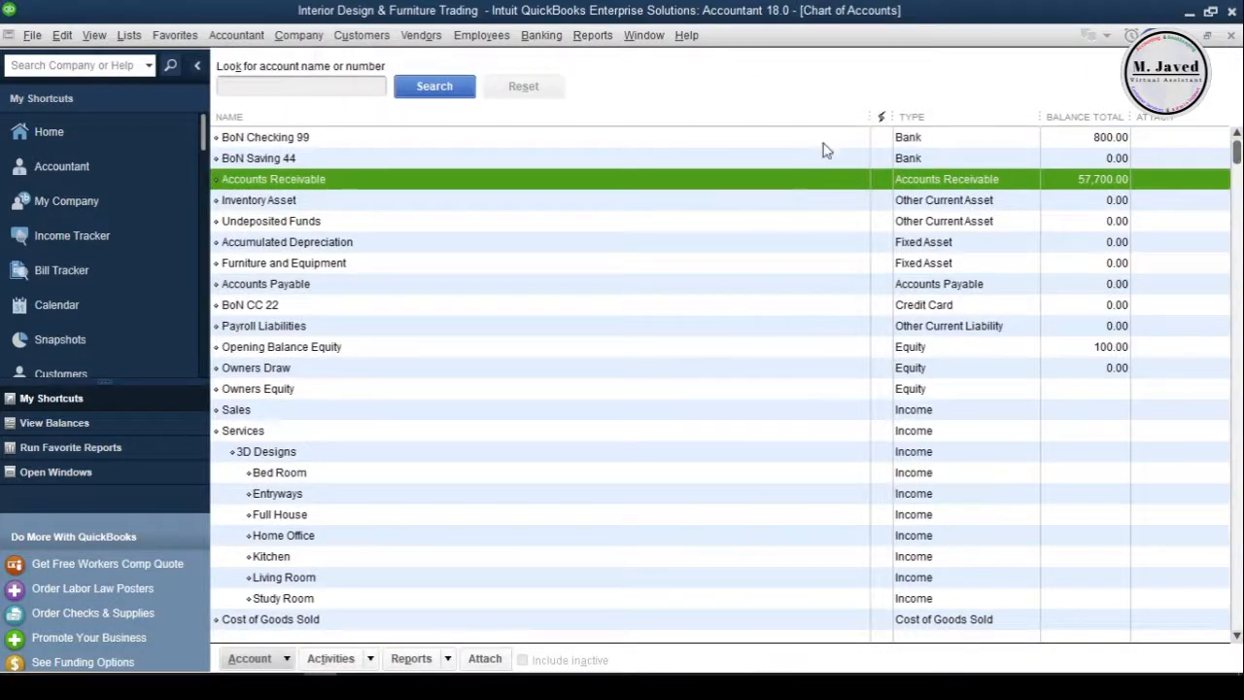
pyautogui.click(1232, 39)
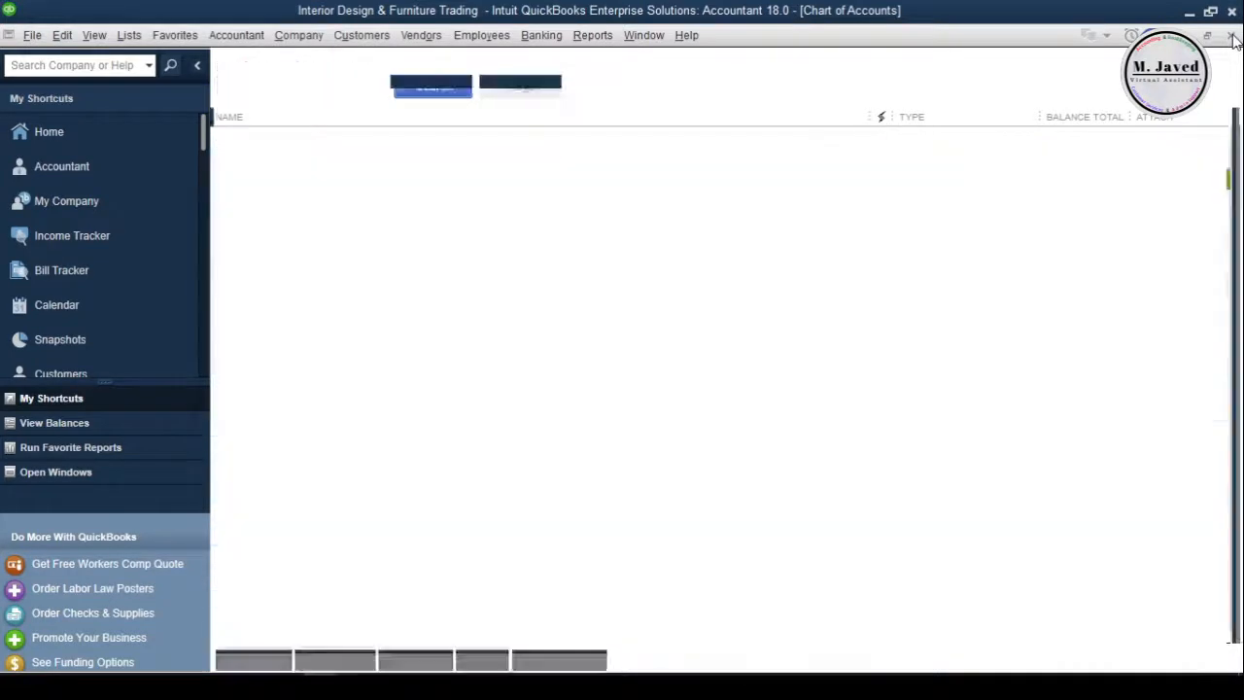